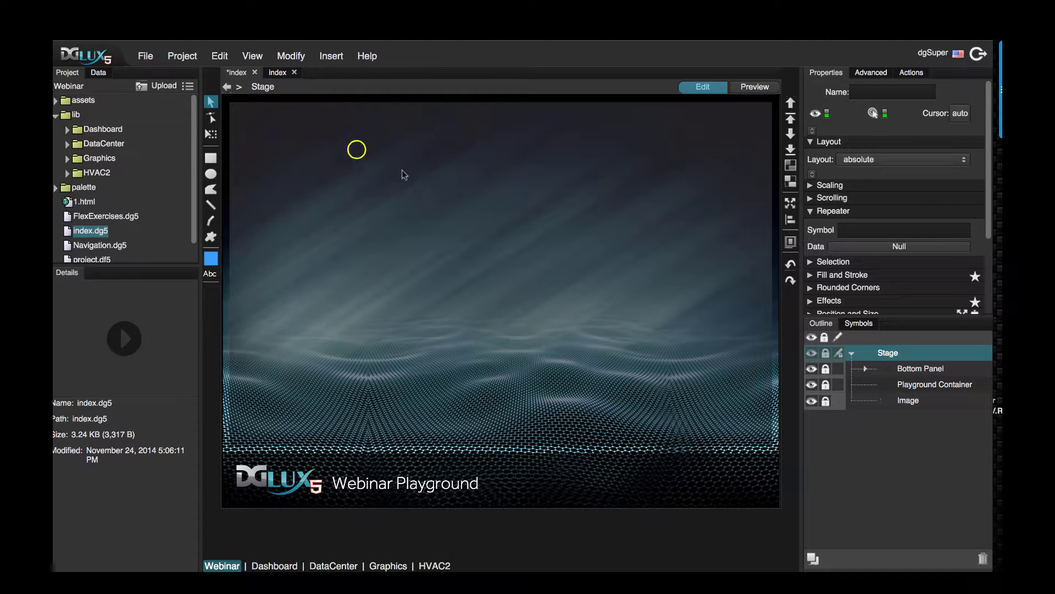
- Insert a new Group component onto the stage
{"action": "right_click", "coordinate": [356, 150]}
{"action": "mouse_move", "coordinate": [485, 164]}
{"action": "mouse_move", "coordinate": [572, 163]}
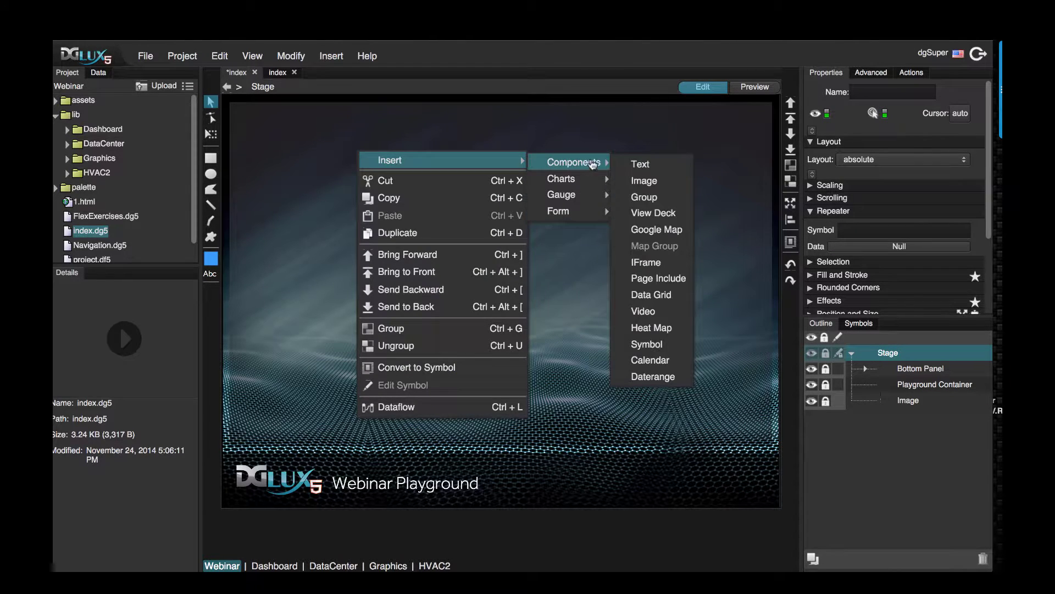
{"action": "left_click", "coordinate": [641, 196]}
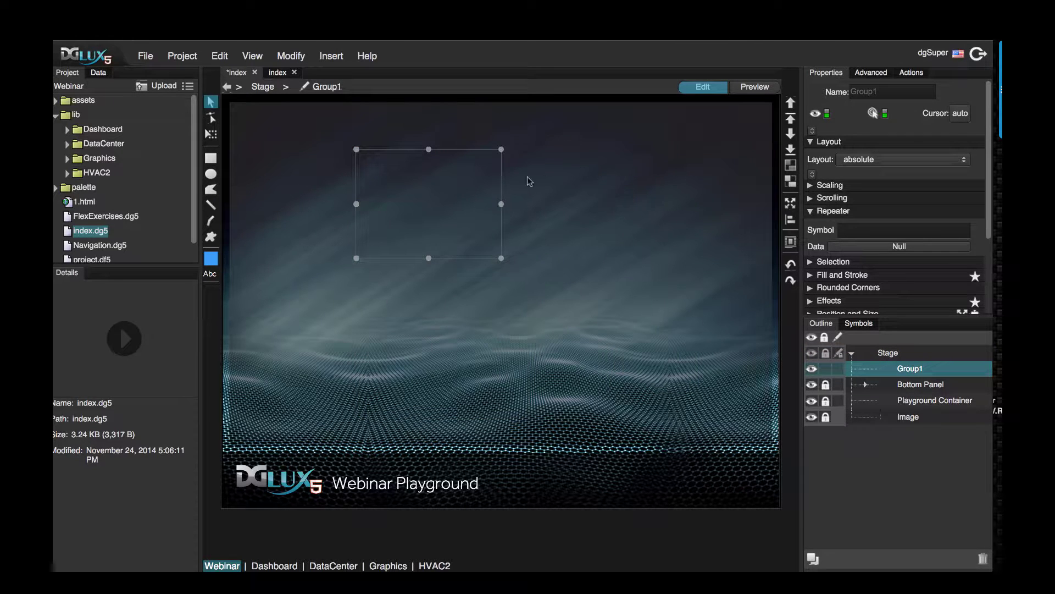
- Anchor the group 10 px in from the stage's left, right and top edges
{"action": "scroll", "coordinate": [890, 209], "scroll_direction": "down", "scroll_amount": 4}
{"action": "left_click", "coordinate": [810, 207]}
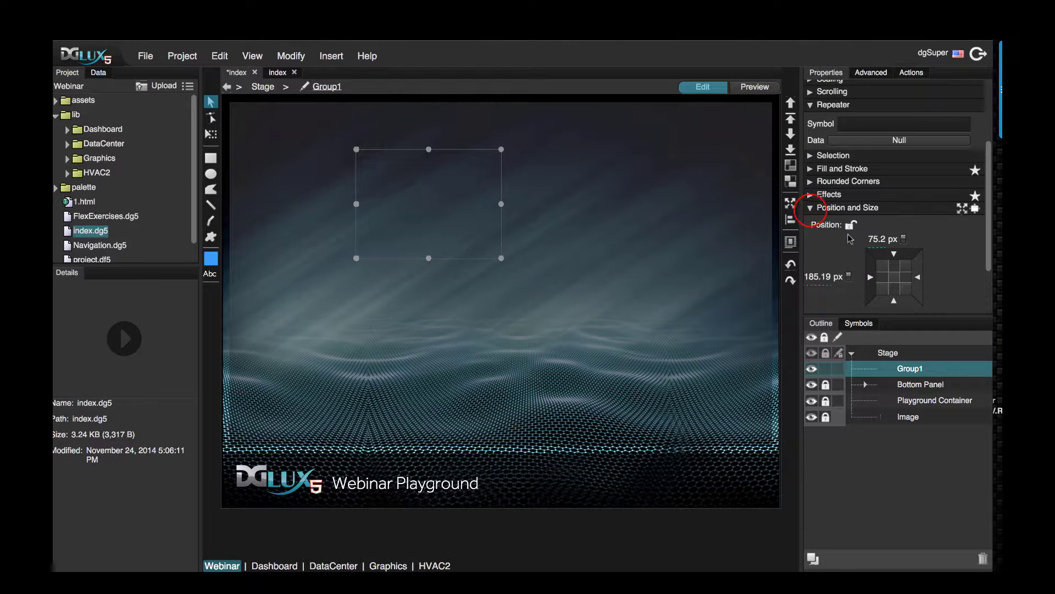
{"action": "left_click", "coordinate": [821, 275]}
{"action": "type", "text": "10"}
{"action": "key", "text": "Return"}
{"action": "left_click", "coordinate": [918, 277]}
{"action": "left_click", "coordinate": [934, 277]}
{"action": "type", "text": "10"}
{"action": "key", "text": "Return"}
{"action": "left_click", "coordinate": [880, 239]}
{"action": "type", "text": "10"}
{"action": "key", "text": "Return"}
- Set the group's height to 100 px
{"action": "scroll", "coordinate": [888, 258], "scroll_direction": "down", "scroll_amount": 3}
{"action": "left_click", "coordinate": [934, 266]}
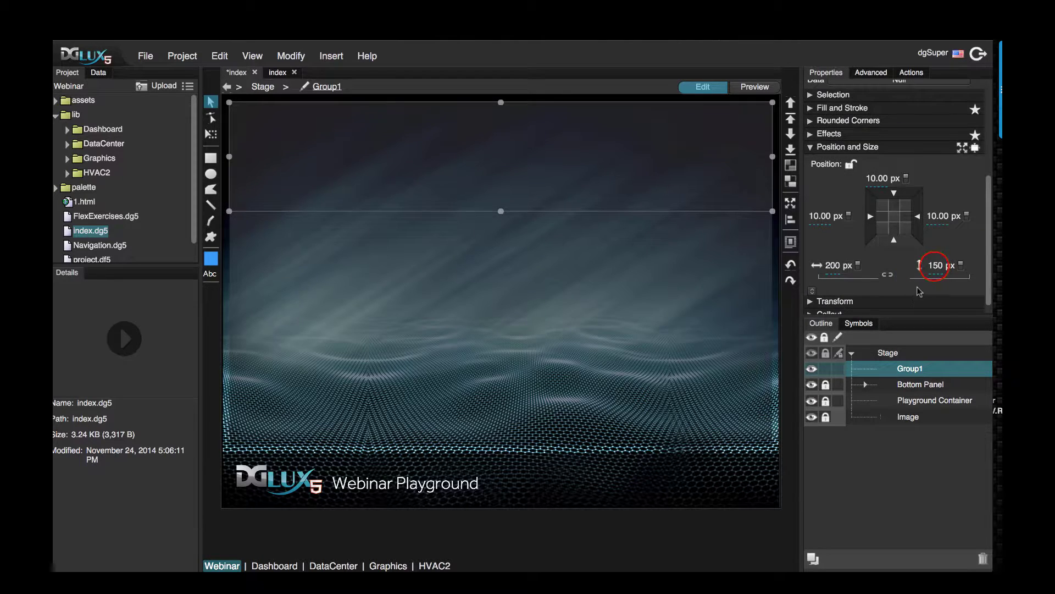
{"action": "type", "text": "100"}
{"action": "key", "text": "Return"}
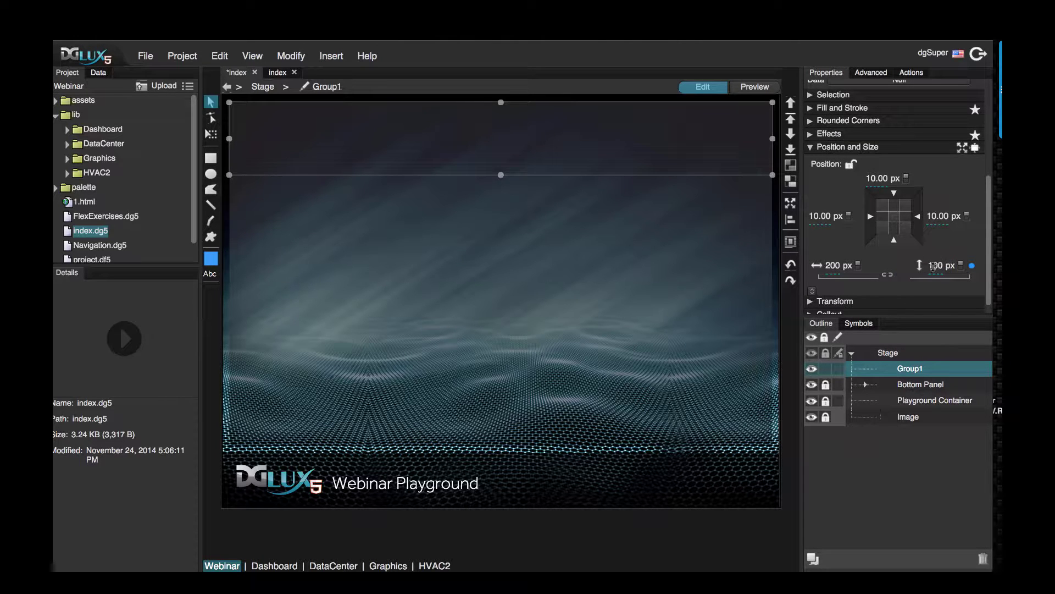
- Rename Group1 to menugroup
{"action": "double_click", "coordinate": [908, 367]}
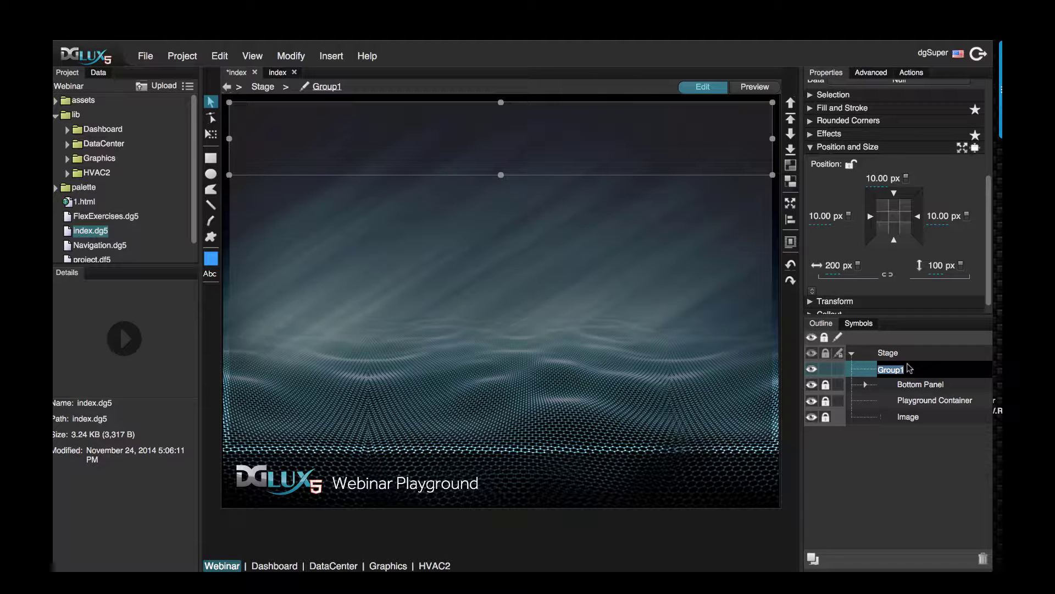
{"action": "type", "text": "menugroup"}
{"action": "key", "text": "Return"}
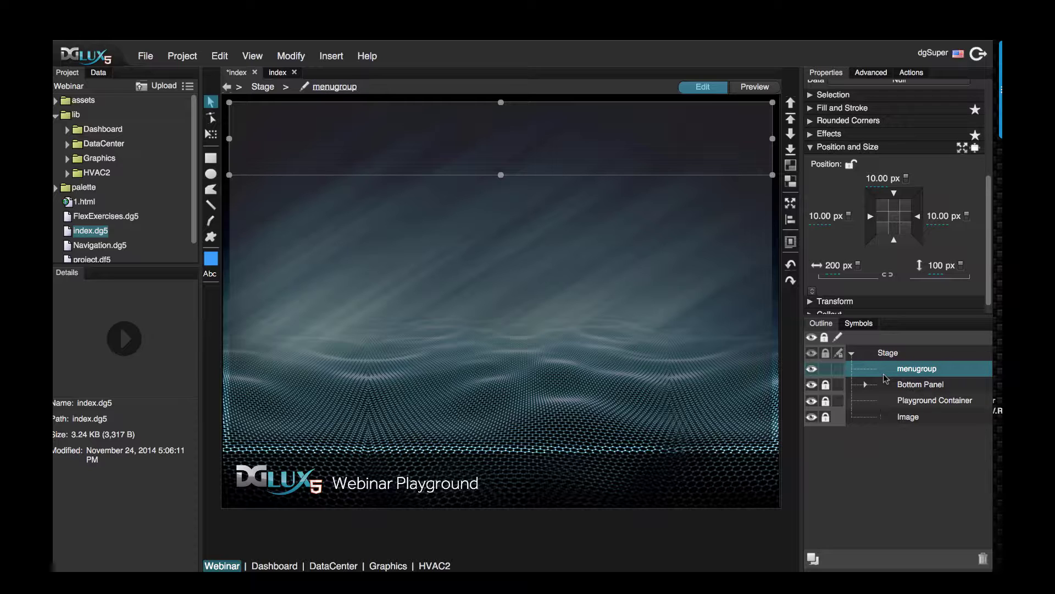
- Give menugroup a solid #333333 fill at 40% opacity
{"action": "scroll", "coordinate": [858, 183], "scroll_direction": "up", "scroll_amount": 3}
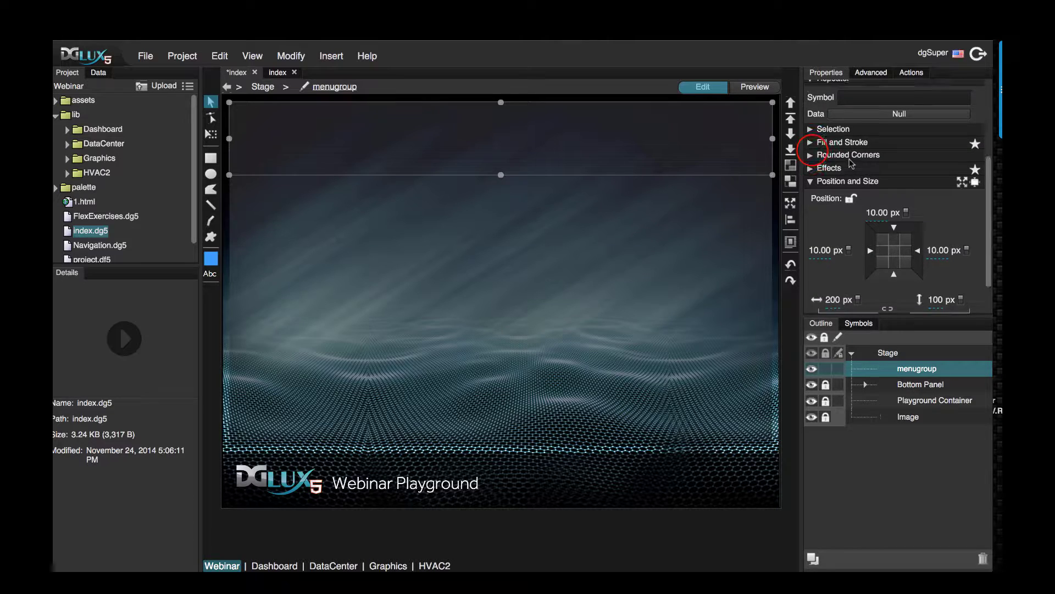
{"action": "left_click", "coordinate": [811, 150]}
{"action": "left_click", "coordinate": [860, 175]}
{"action": "left_click", "coordinate": [661, 192]}
{"action": "left_click", "coordinate": [660, 247]}
{"action": "left_click", "coordinate": [663, 343]}
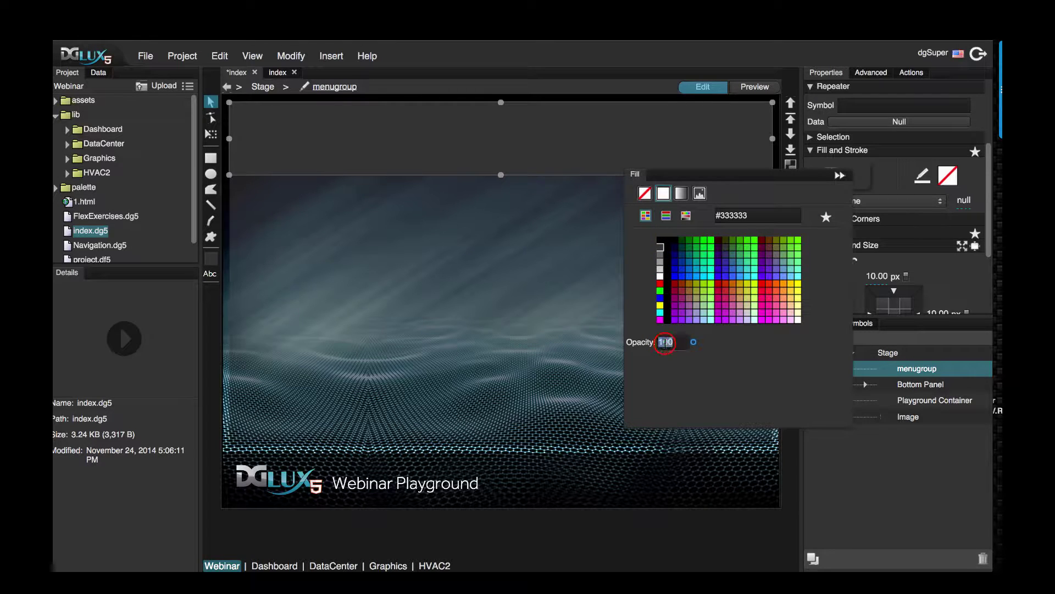
{"action": "type", "text": "25"}
{"action": "key", "text": "Return"}
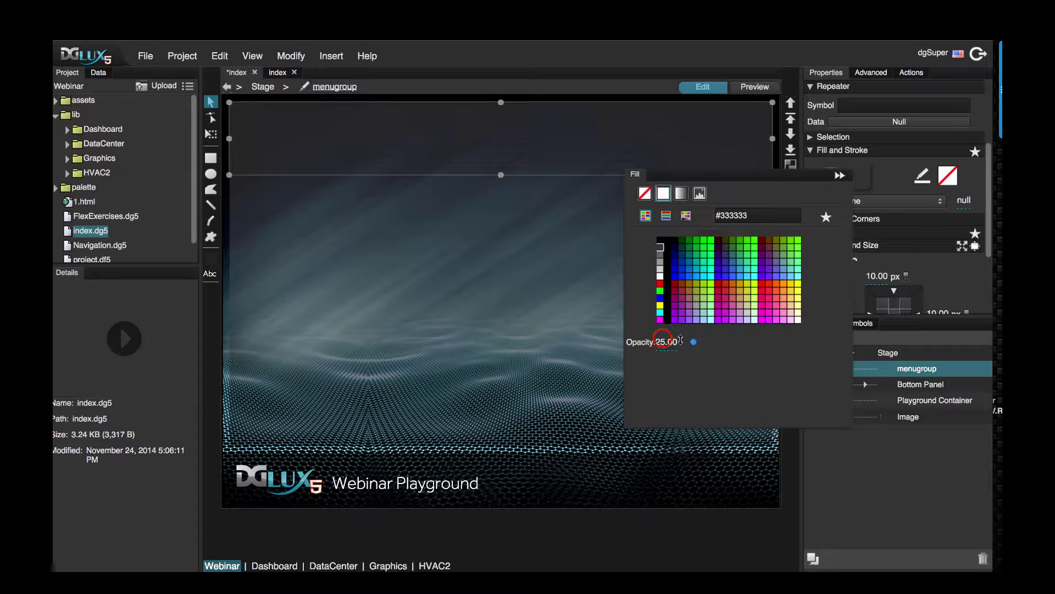
{"action": "left_click", "coordinate": [663, 342]}
{"action": "type", "text": "40"}
{"action": "left_click", "coordinate": [428, 301]}
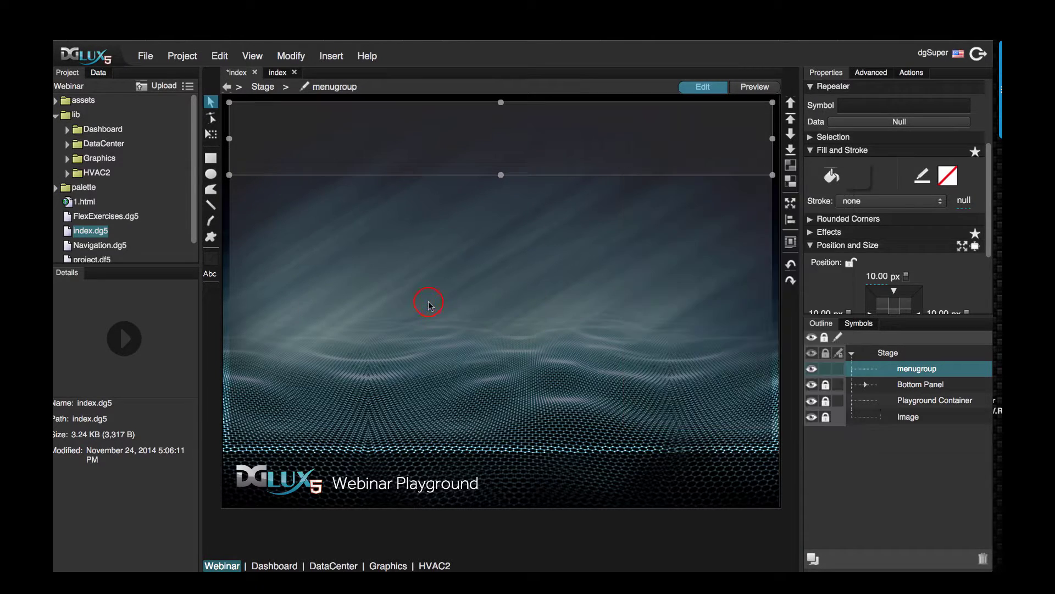
{"action": "left_click", "coordinate": [427, 302]}
- Insert a new group directly on the stage
{"action": "right_click", "coordinate": [297, 305]}
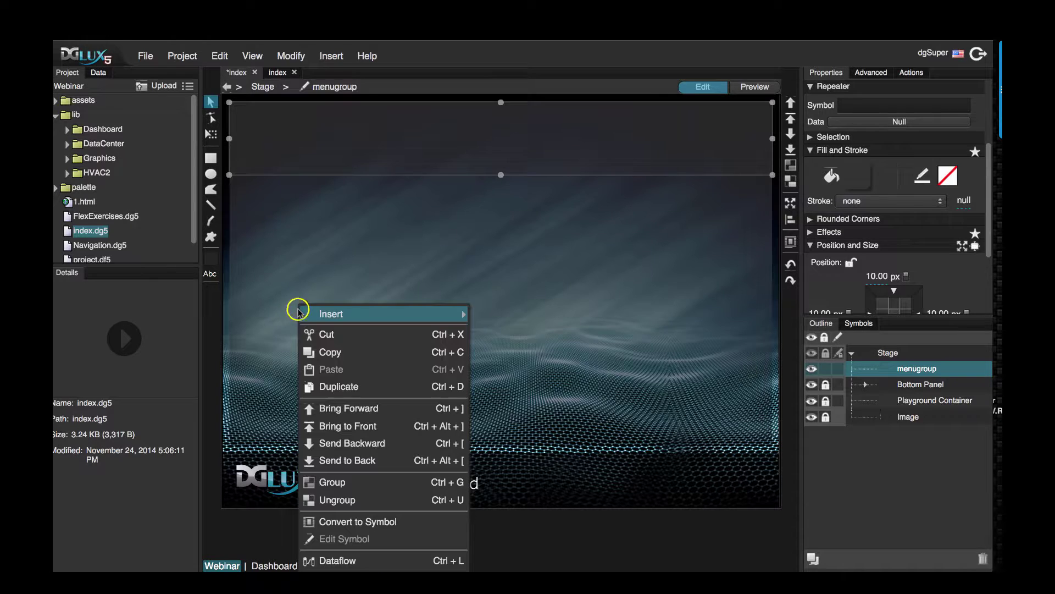
{"action": "mouse_move", "coordinate": [362, 313]}
{"action": "left_click", "coordinate": [536, 236]}
{"action": "left_click", "coordinate": [352, 305]}
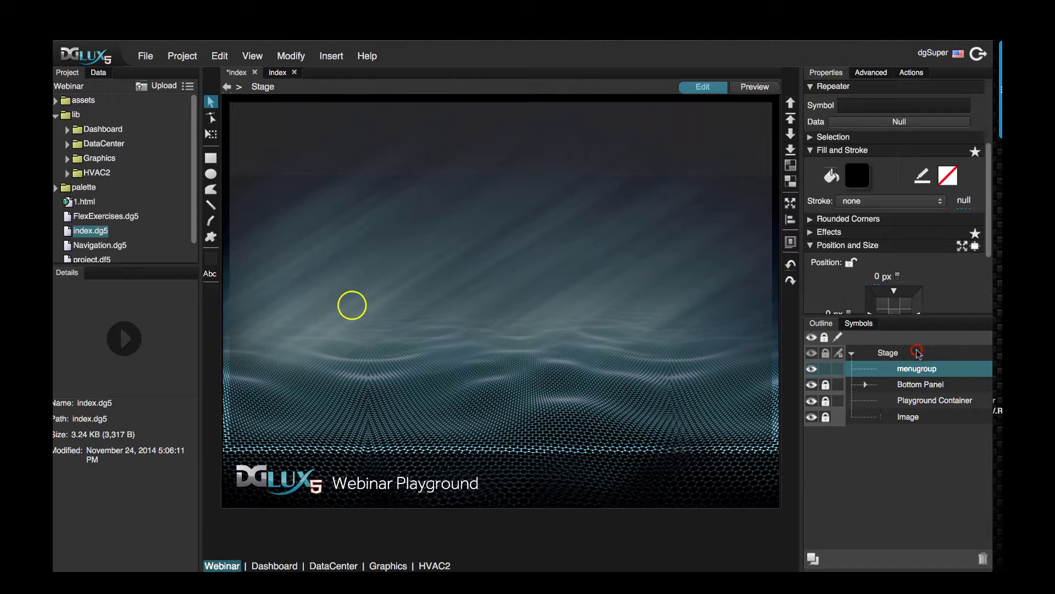
{"action": "mouse_move", "coordinate": [447, 313]}
{"action": "mouse_move", "coordinate": [565, 314]}
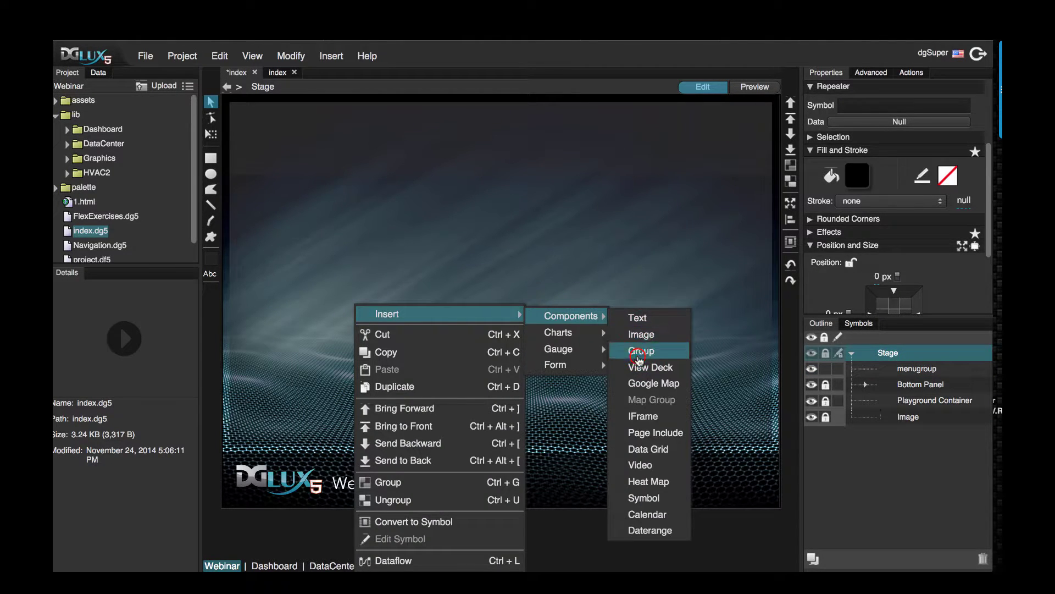
{"action": "left_click", "coordinate": [638, 349]}
- Size the new group to 200 px wide by 100 px tall
{"action": "scroll", "coordinate": [890, 220], "scroll_direction": "down", "scroll_amount": 5}
{"action": "left_click", "coordinate": [829, 266]}
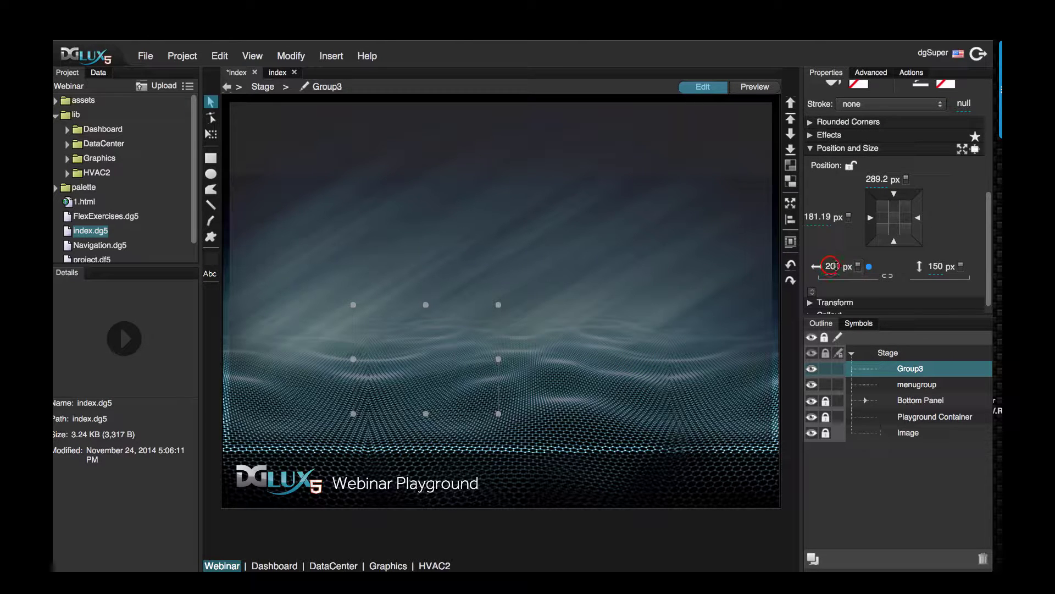
{"action": "double_click", "coordinate": [830, 266]}
{"action": "type", "text": "100"}
{"action": "left_click", "coordinate": [934, 268]}
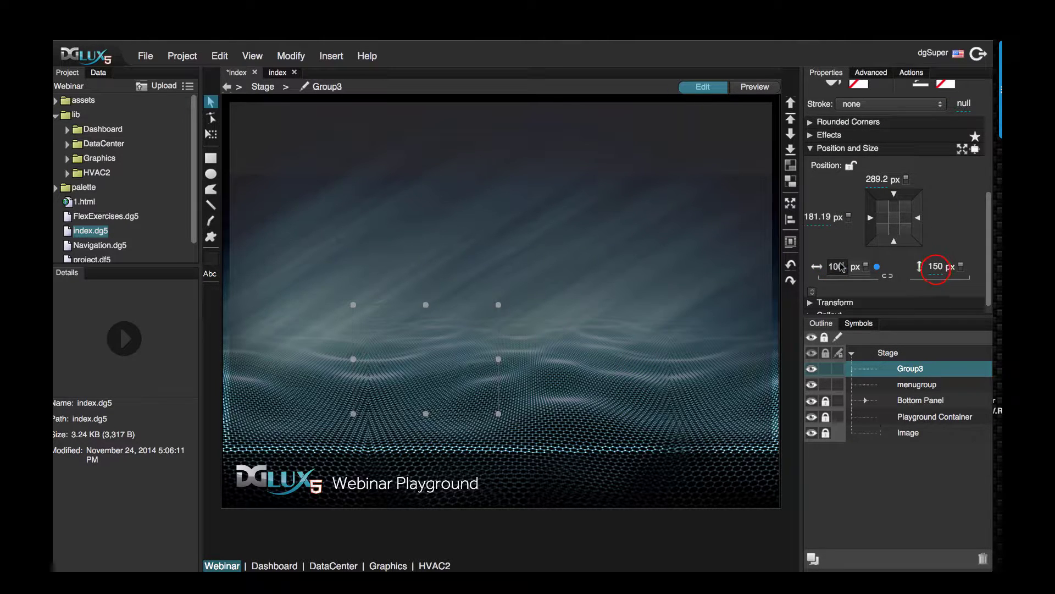
{"action": "double_click", "coordinate": [934, 268]}
{"action": "type", "text": "1"}
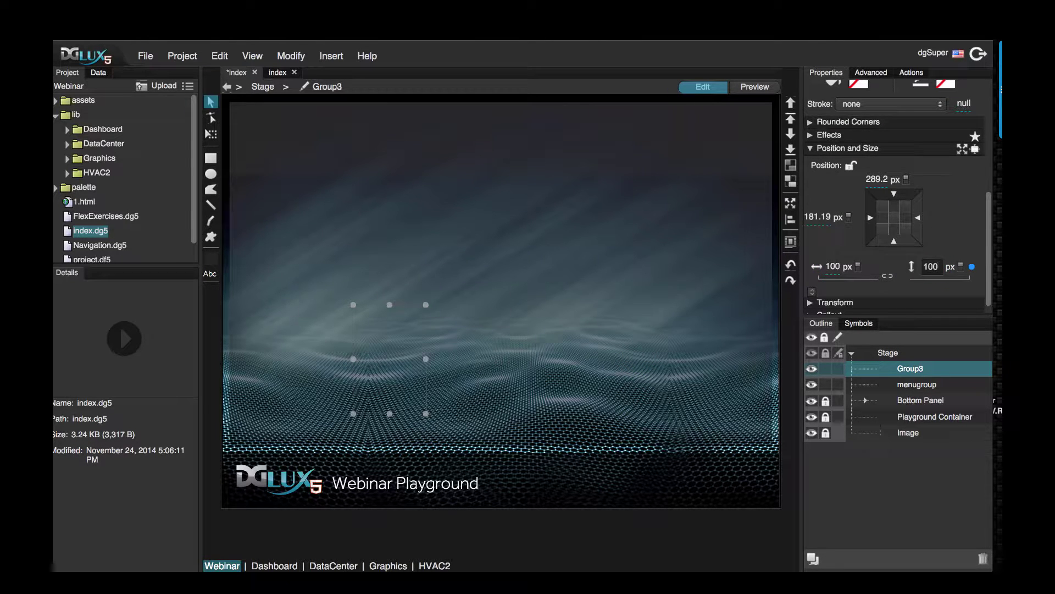
{"action": "key", "text": "Return"}
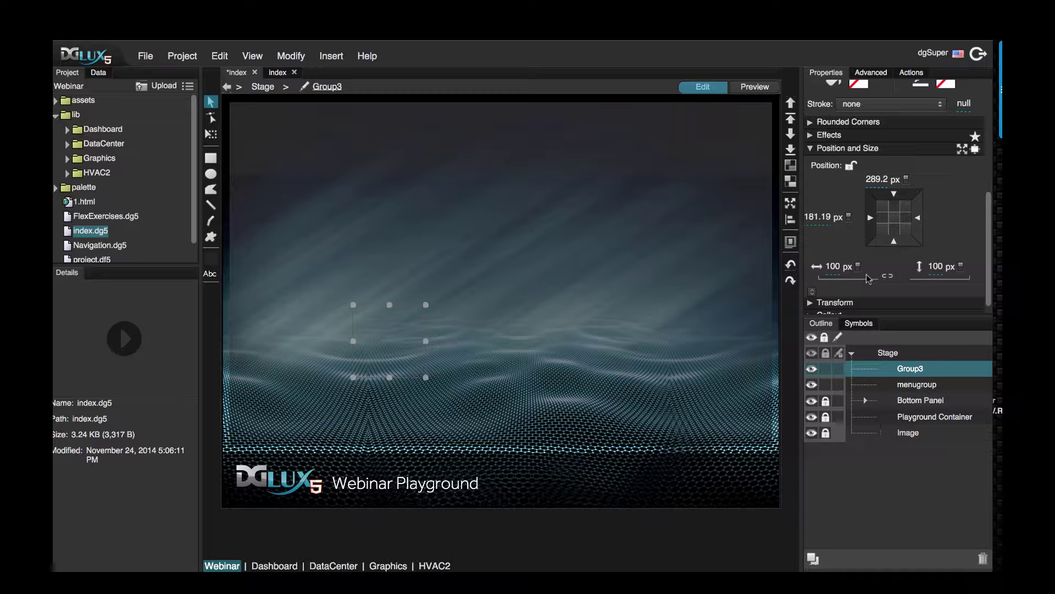
{"action": "left_click", "coordinate": [834, 266]}
{"action": "type", "text": "200"}
{"action": "key", "text": "Return"}
- Fill Group3 with a black-to-#333333 gradient tilted to 35°
{"action": "scroll", "coordinate": [857, 230], "scroll_direction": "up", "scroll_amount": 5}
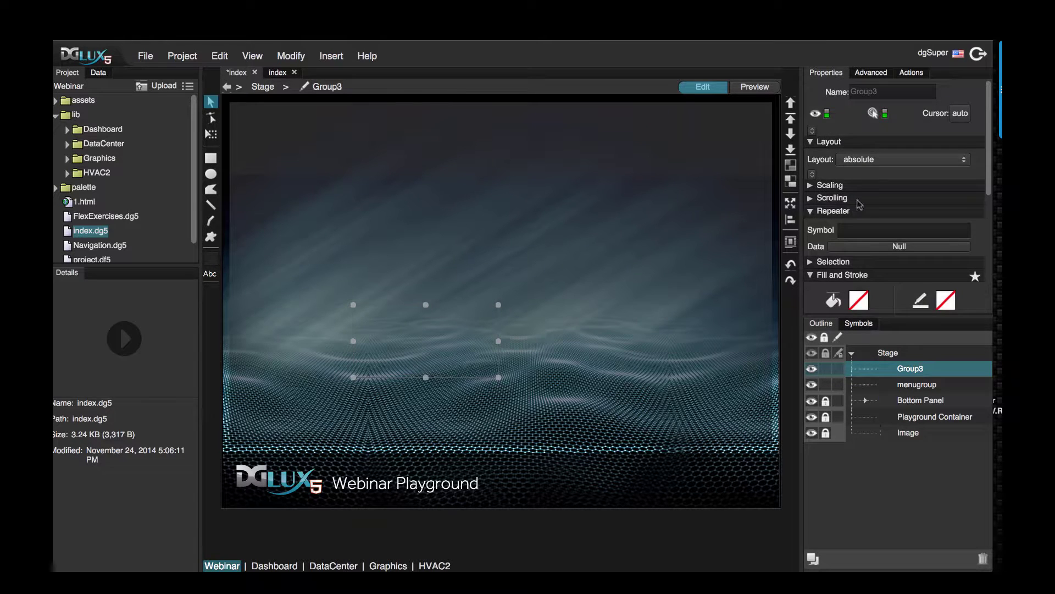
{"action": "left_click", "coordinate": [861, 242]}
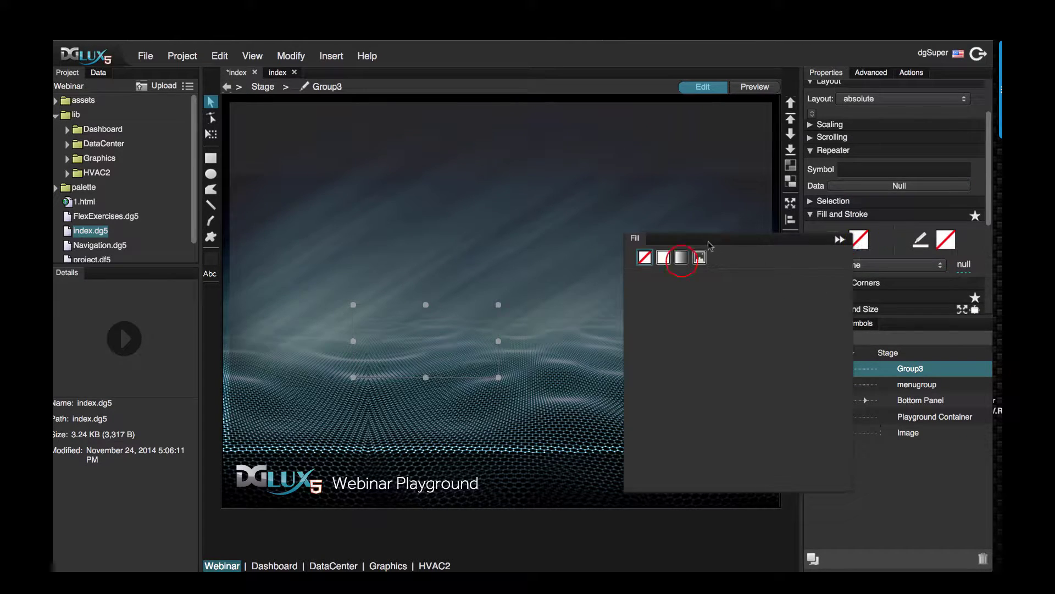
{"action": "left_click", "coordinate": [682, 257]}
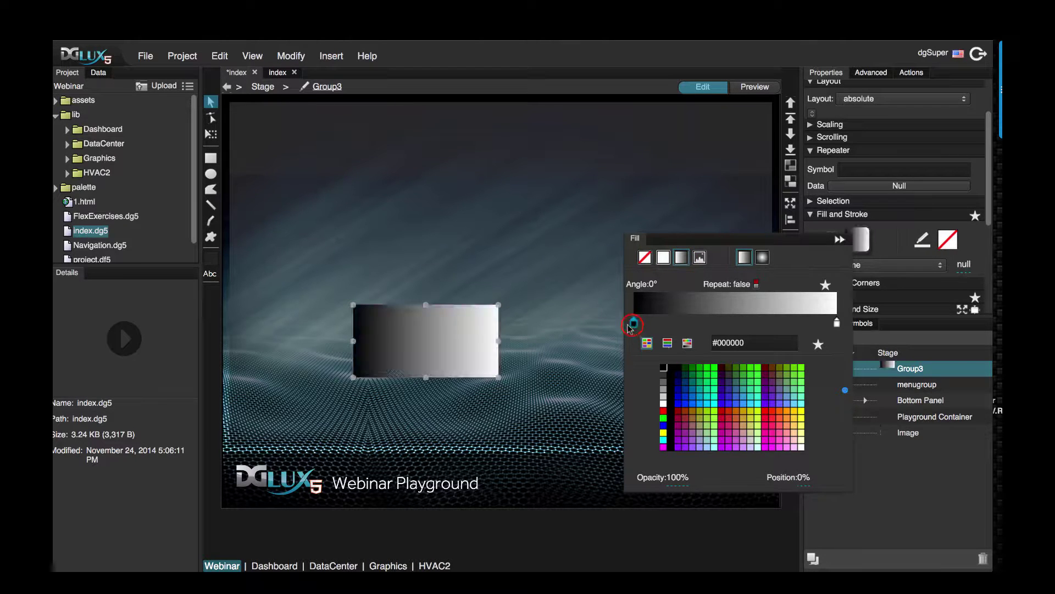
{"action": "left_click", "coordinate": [836, 323]}
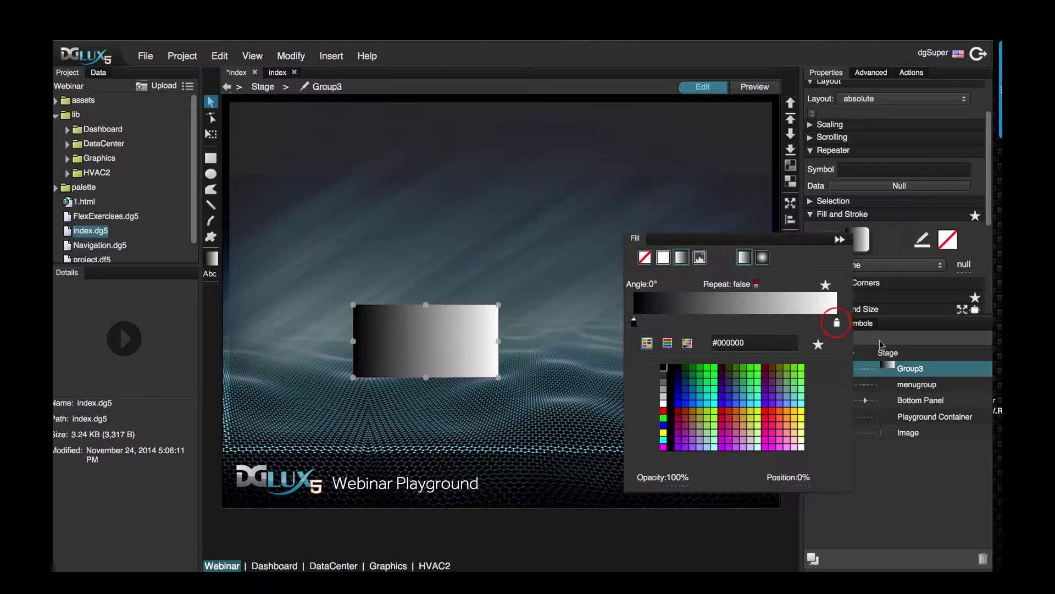
{"action": "left_click", "coordinate": [664, 374]}
{"action": "left_click", "coordinate": [653, 285]}
{"action": "left_click_drag", "start_coordinate": [671, 291], "coordinate": [665, 297]}
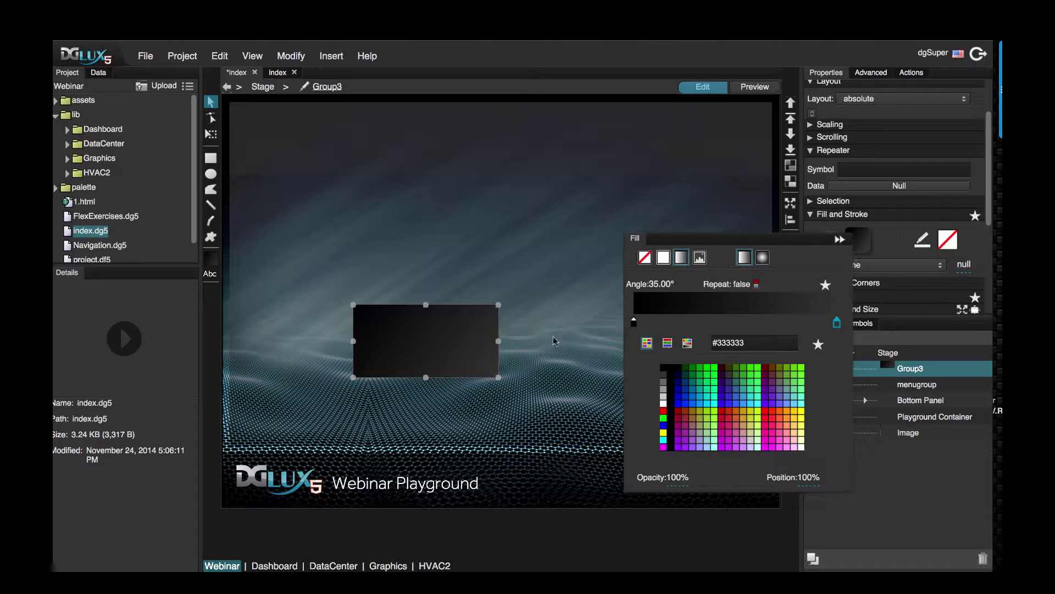
- Insert an Image and a Text component inside Group3
{"action": "right_click", "coordinate": [910, 368]}
{"action": "mouse_move", "coordinate": [809, 323]}
{"action": "mouse_move", "coordinate": [756, 316]}
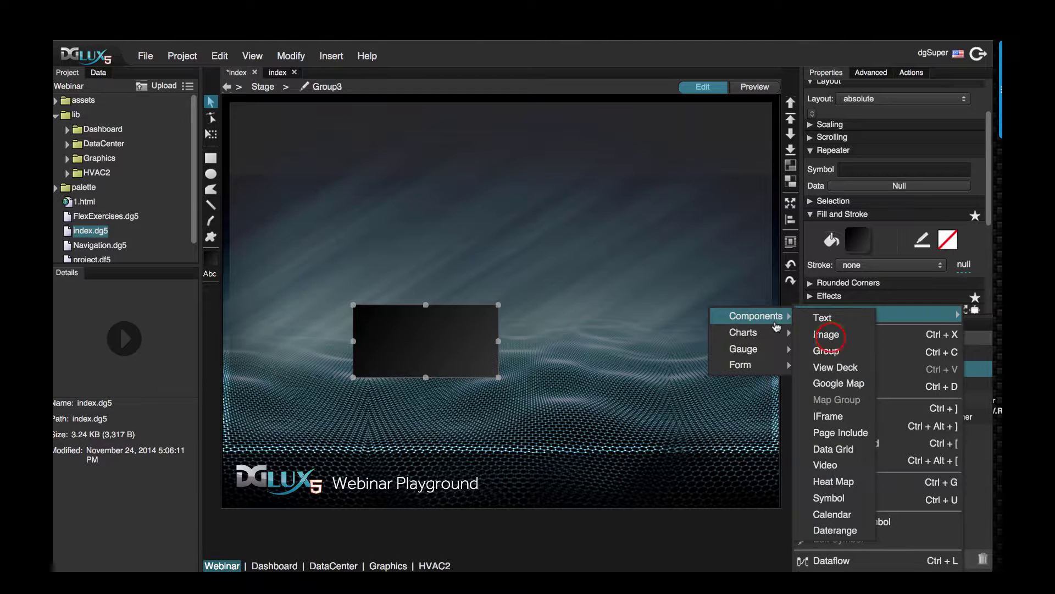
{"action": "left_click", "coordinate": [827, 332]}
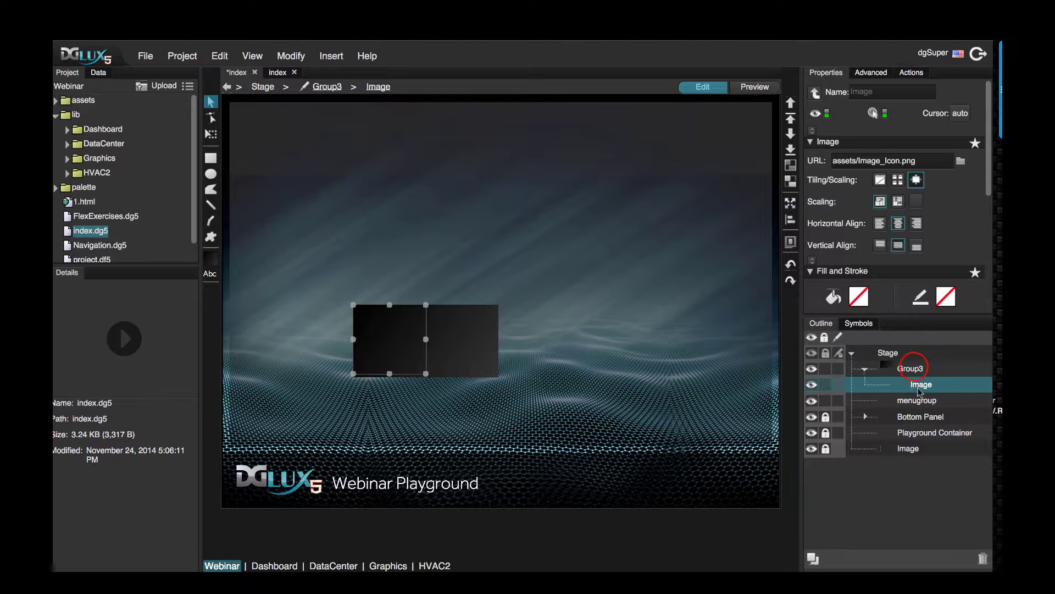
{"action": "left_click", "coordinate": [914, 368]}
{"action": "right_click", "coordinate": [919, 370]}
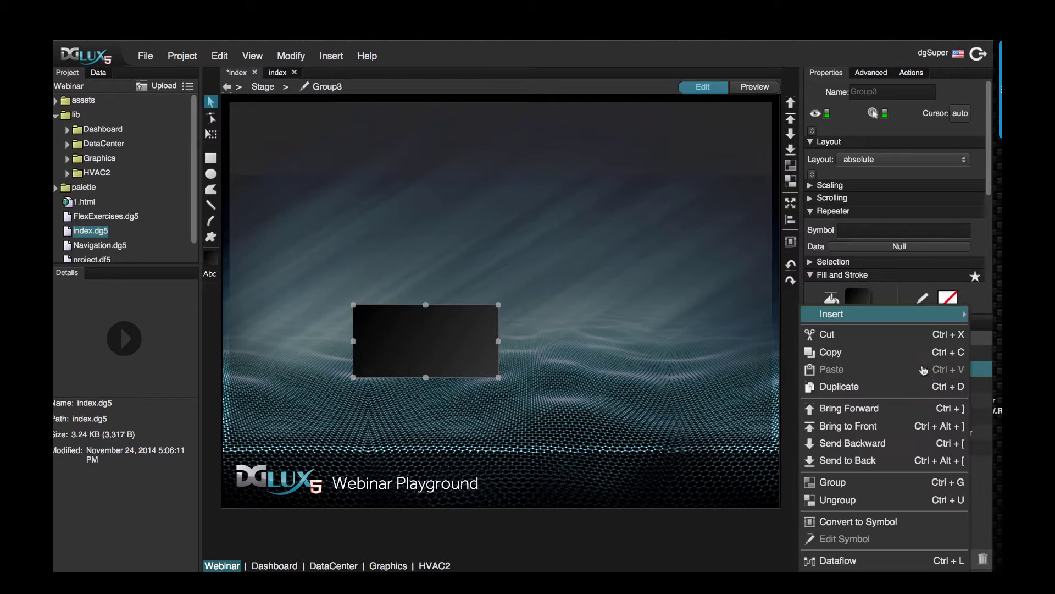
{"action": "mouse_move", "coordinate": [825, 314]}
{"action": "mouse_move", "coordinate": [754, 314]}
{"action": "left_click", "coordinate": [827, 318]}
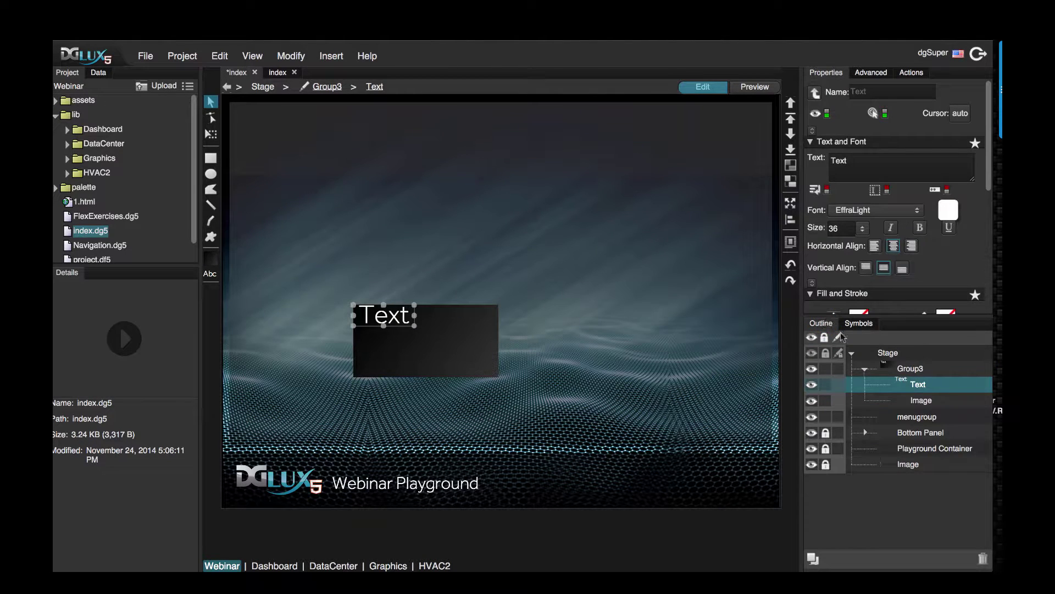
- Set Group3's layout to stack its children vertically
{"action": "left_click", "coordinate": [912, 368]}
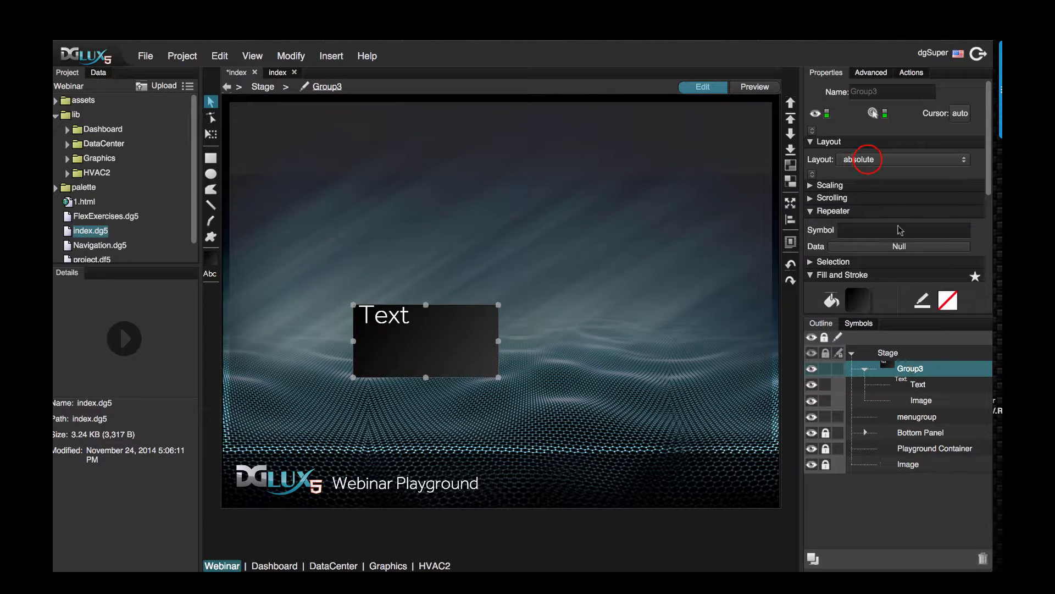
{"action": "left_click", "coordinate": [869, 160]}
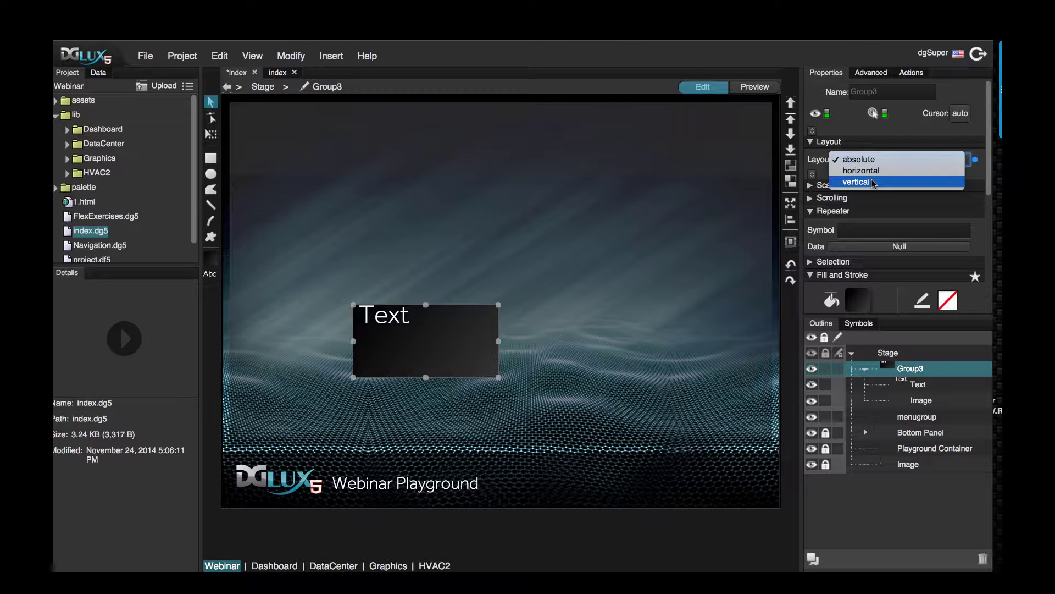
{"action": "left_click", "coordinate": [873, 182]}
- Size the Image to 100% width and 75% height
{"action": "left_click", "coordinate": [927, 384]}
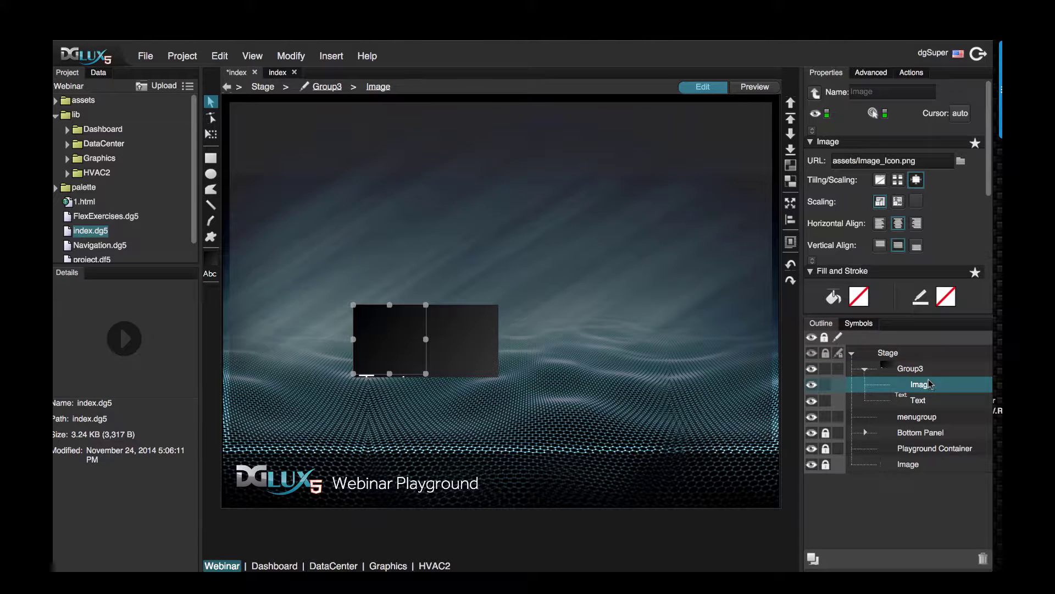
{"action": "left_click", "coordinate": [916, 400]}
{"action": "left_click", "coordinate": [921, 385]}
{"action": "scroll", "coordinate": [838, 259], "scroll_direction": "down", "scroll_amount": 10}
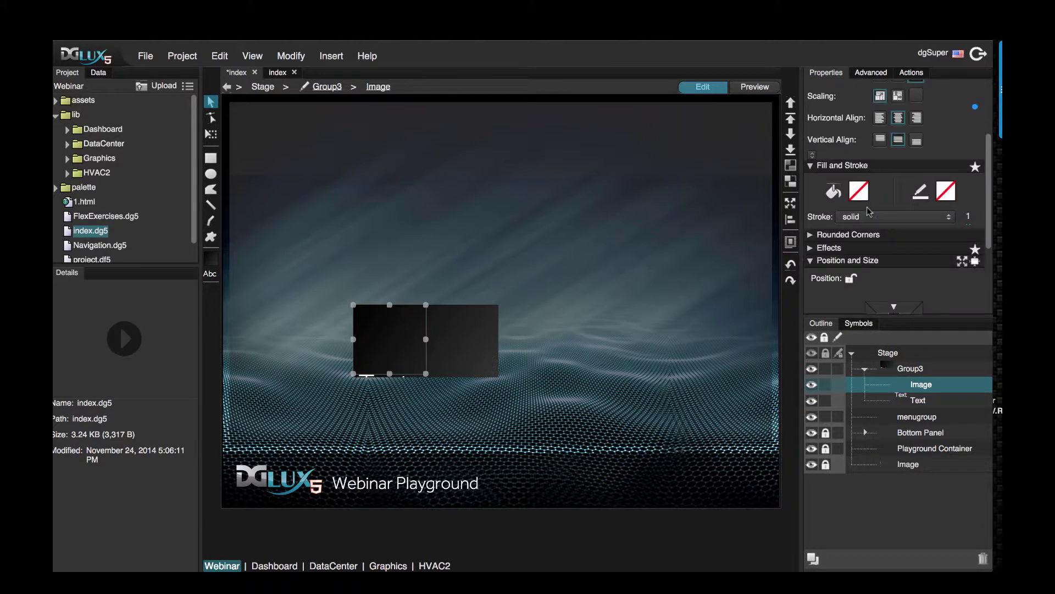
{"action": "left_click", "coordinate": [912, 367]}
{"action": "left_click", "coordinate": [922, 385]}
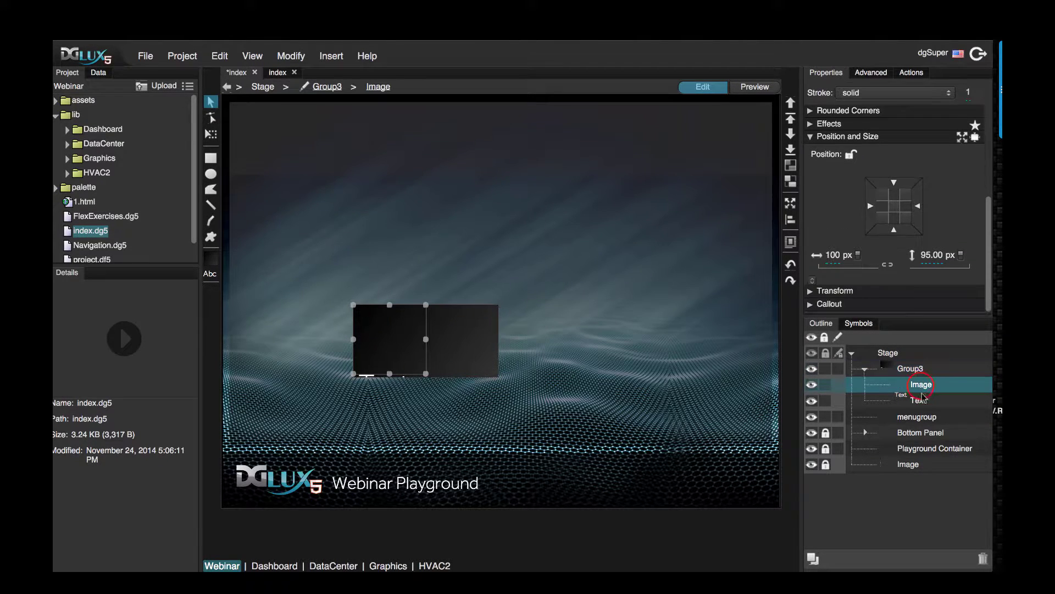
{"action": "left_click", "coordinate": [850, 255]}
{"action": "left_click", "coordinate": [834, 254]}
{"action": "type", "text": "100"}
{"action": "key", "text": "Return"}
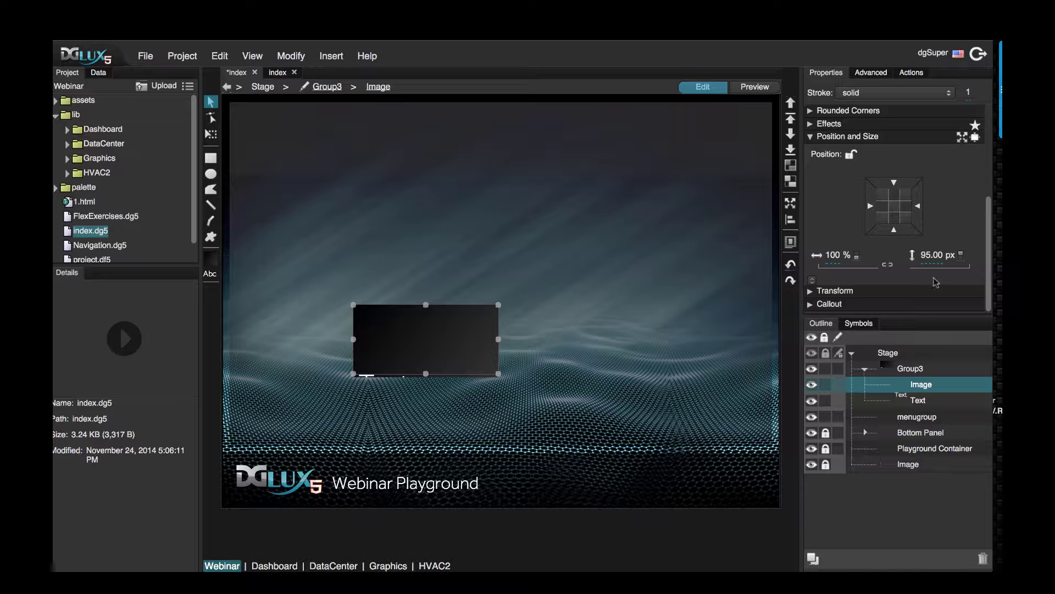
{"action": "left_click", "coordinate": [960, 255]}
{"action": "left_click", "coordinate": [933, 256]}
{"action": "type", "text": "75"}
{"action": "key", "text": "Return"}
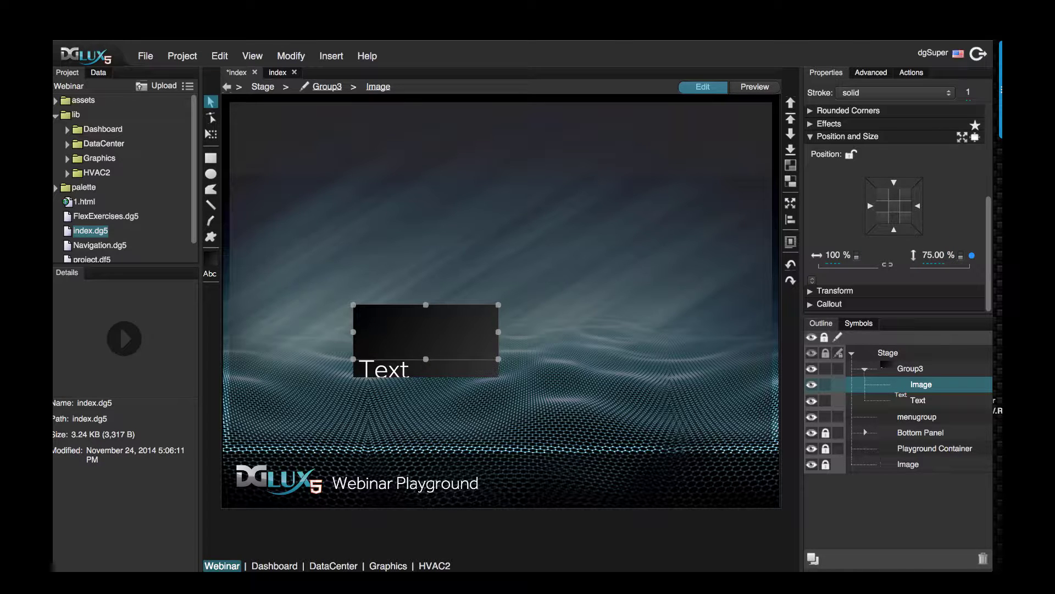
- Size the Text element to 100% width and 25% height
{"action": "left_click", "coordinate": [914, 401]}
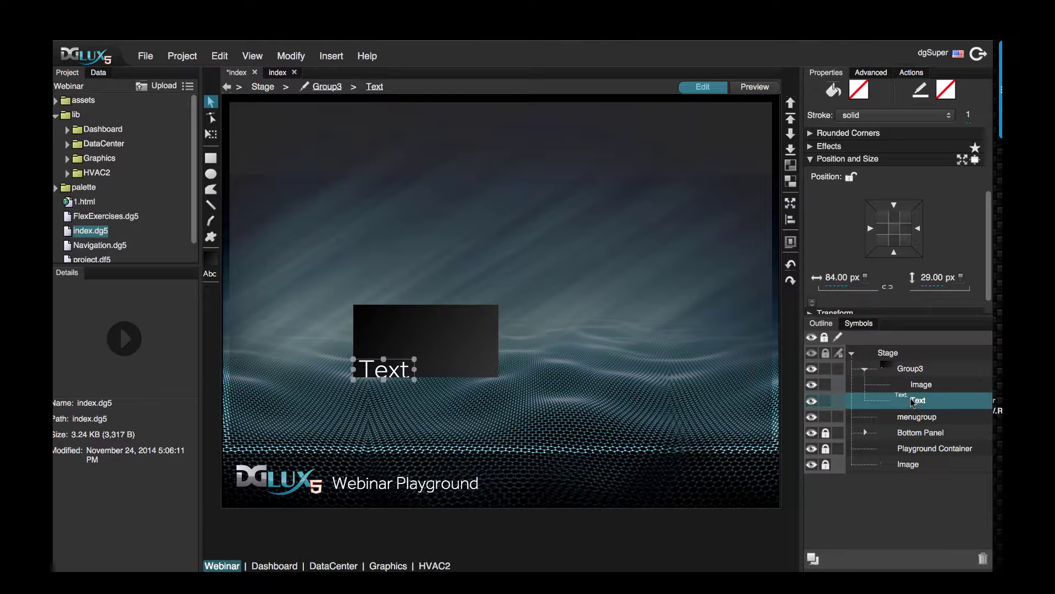
{"action": "left_click", "coordinate": [865, 277]}
{"action": "left_click", "coordinate": [833, 278]}
{"action": "type", "text": "100"}
{"action": "key", "text": "Return"}
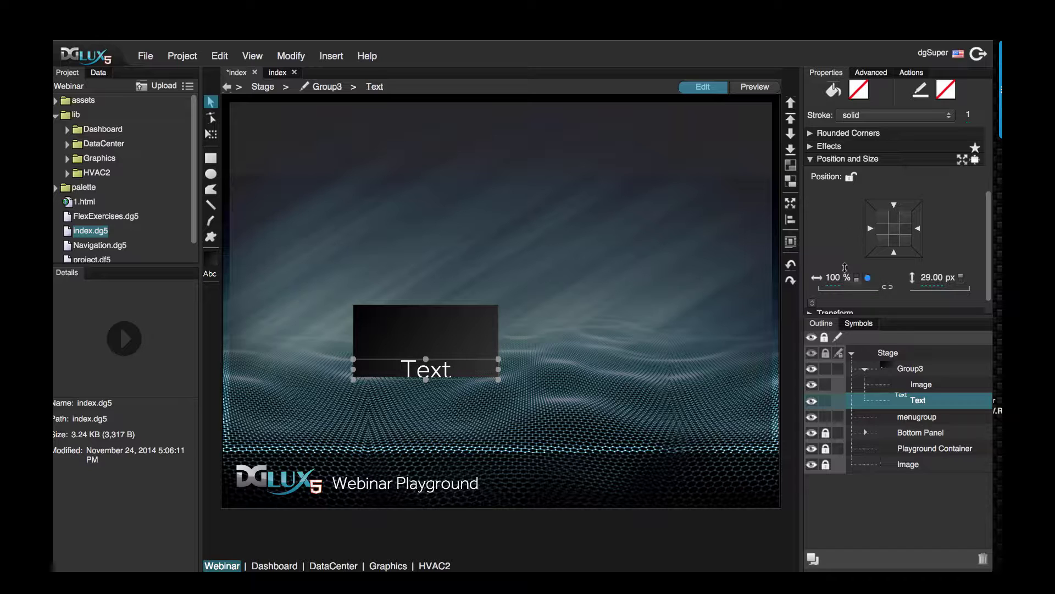
{"action": "left_click", "coordinate": [950, 278]}
{"action": "left_click", "coordinate": [931, 279]}
{"action": "type", "text": "25"}
{"action": "key", "text": "Return"}
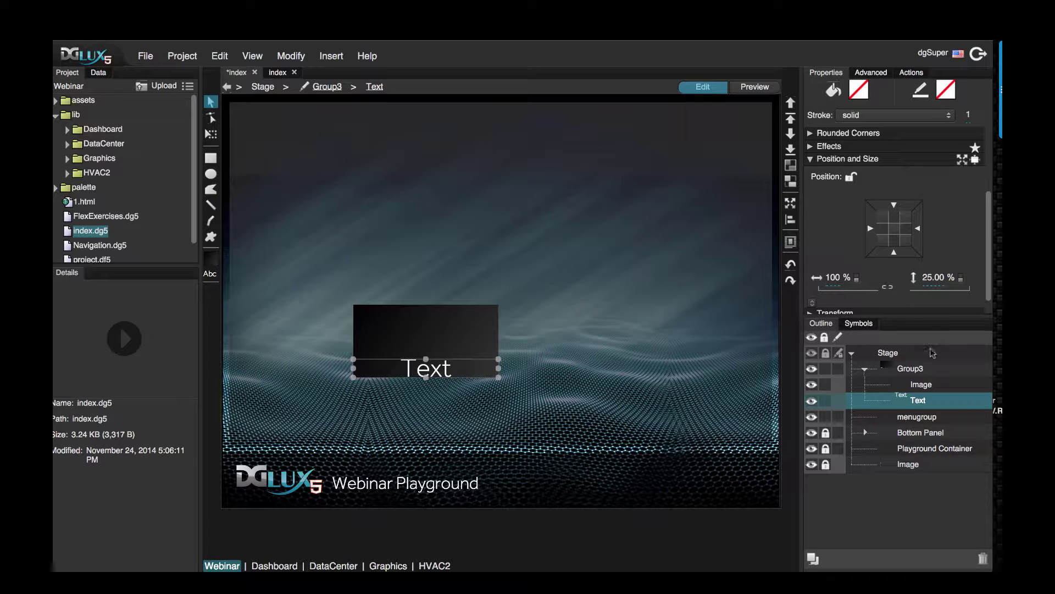
- Set the text's font size to 18
{"action": "scroll", "coordinate": [849, 223], "scroll_direction": "up", "scroll_amount": 5}
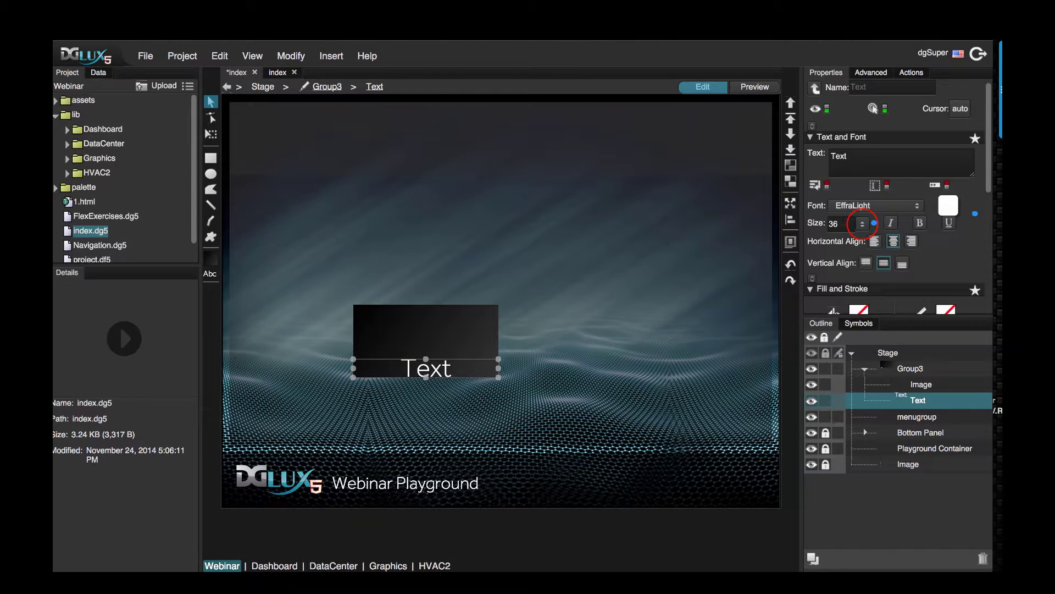
{"action": "left_click", "coordinate": [862, 223]}
{"action": "left_click", "coordinate": [834, 321]}
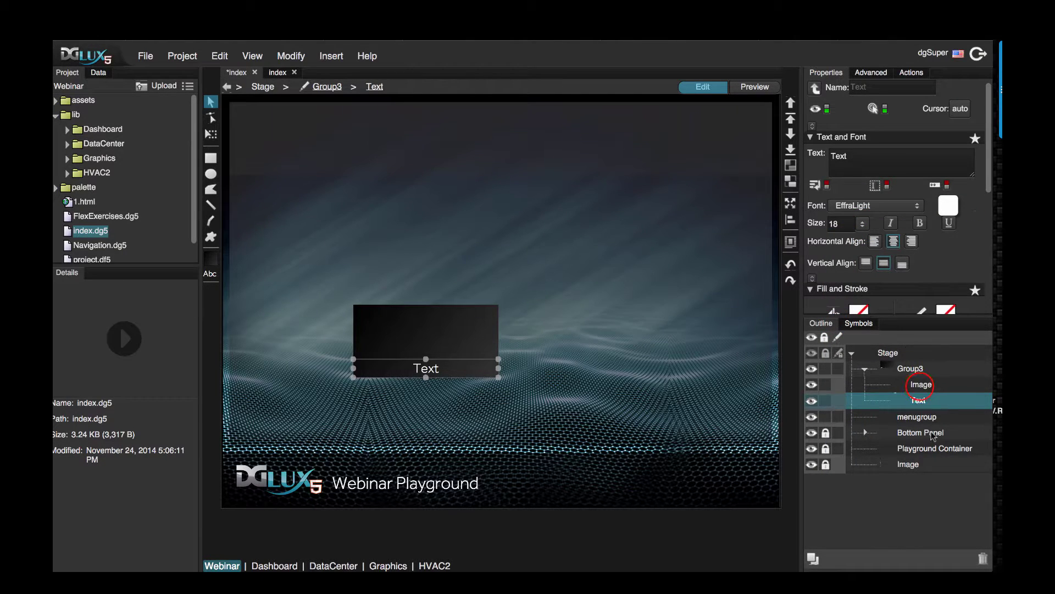
- Point the Image at assets/home_icon.png
{"action": "left_click", "coordinate": [922, 384]}
{"action": "left_click", "coordinate": [961, 156]}
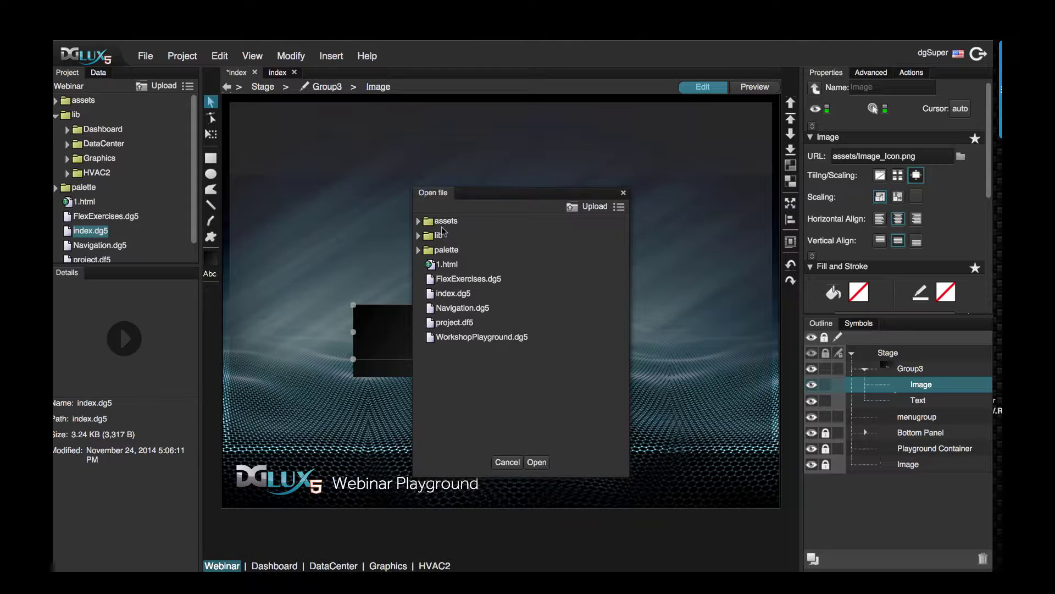
{"action": "left_click", "coordinate": [422, 222]}
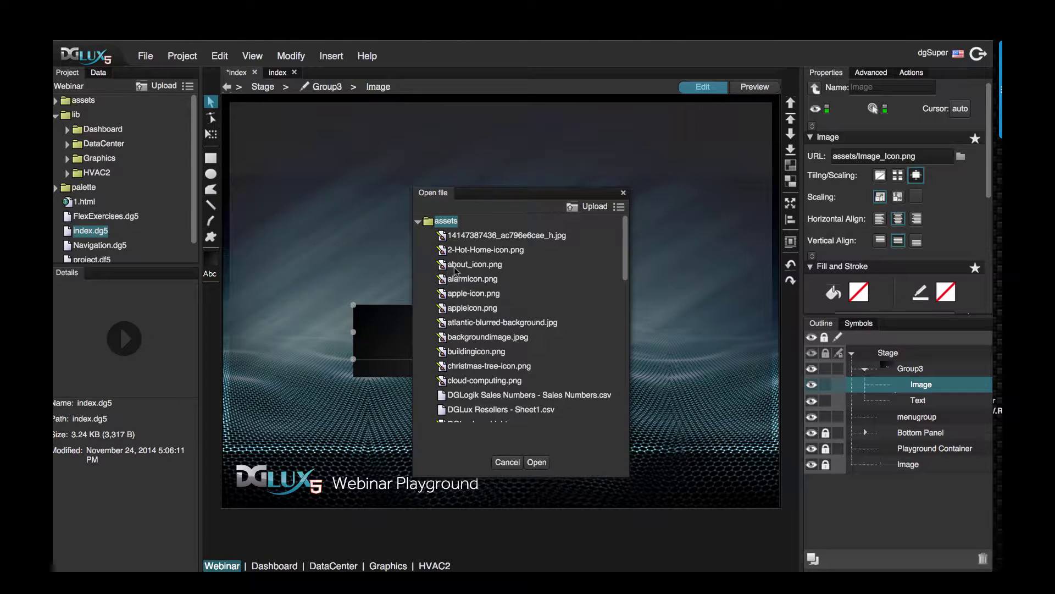
{"action": "scroll", "coordinate": [467, 303], "scroll_direction": "down", "scroll_amount": 10}
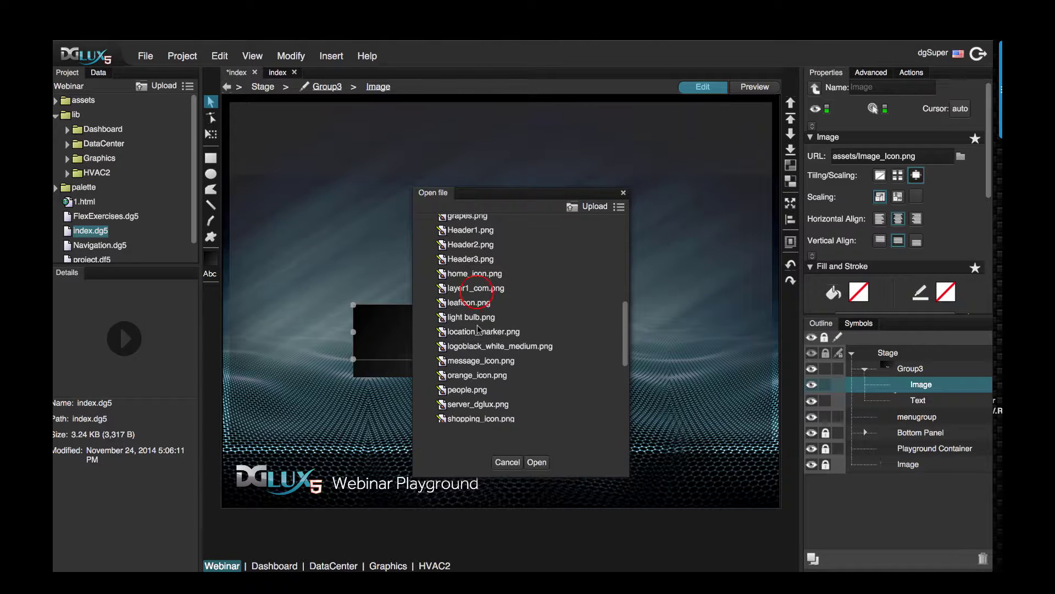
{"action": "double_click", "coordinate": [479, 293]}
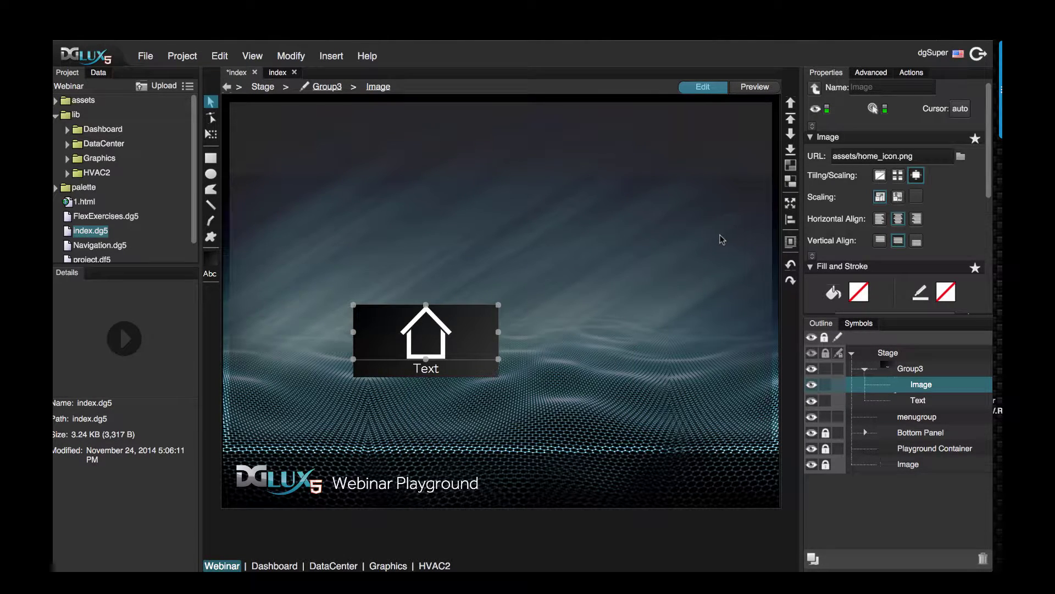
- Give the image 10 px padding on all four sides
{"action": "left_click", "coordinate": [812, 256]}
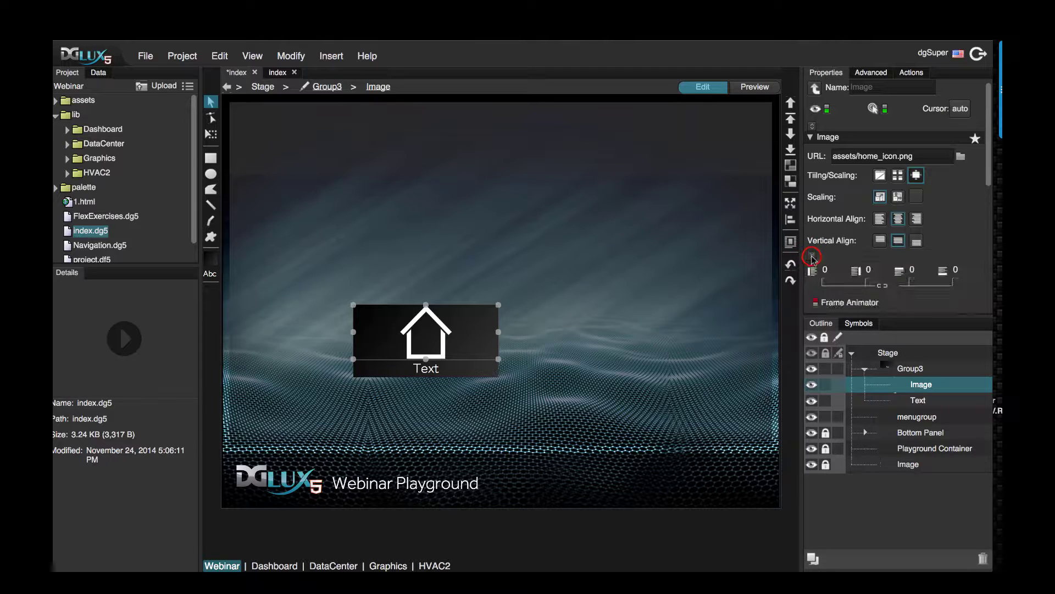
{"action": "left_click", "coordinate": [825, 269]}
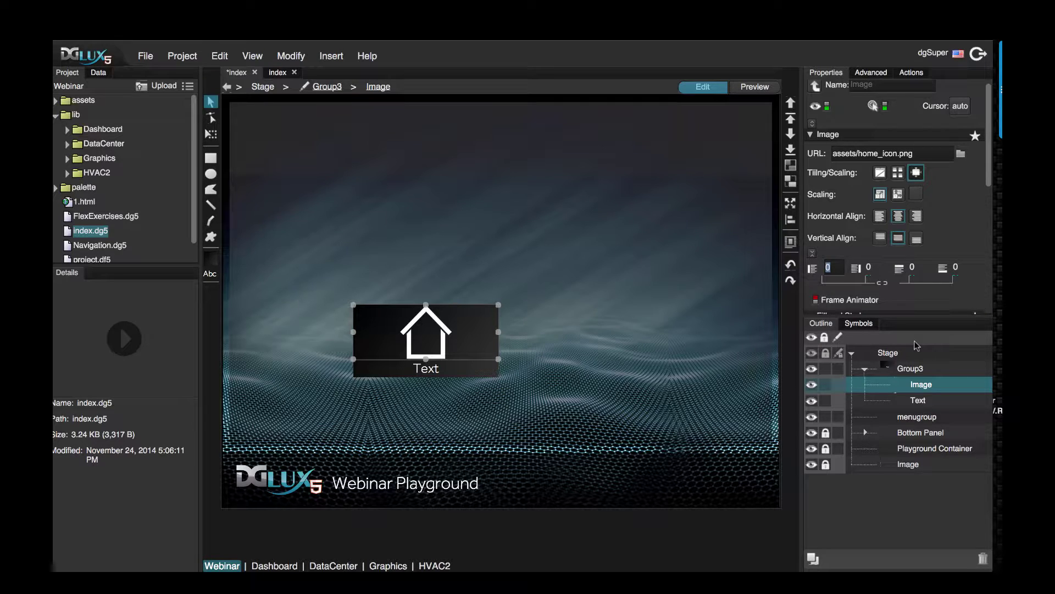
{"action": "type", "text": "10"}
{"action": "left_click", "coordinate": [874, 267]}
{"action": "type", "text": "10"}
{"action": "left_click", "coordinate": [917, 268]}
{"action": "type", "text": "10"}
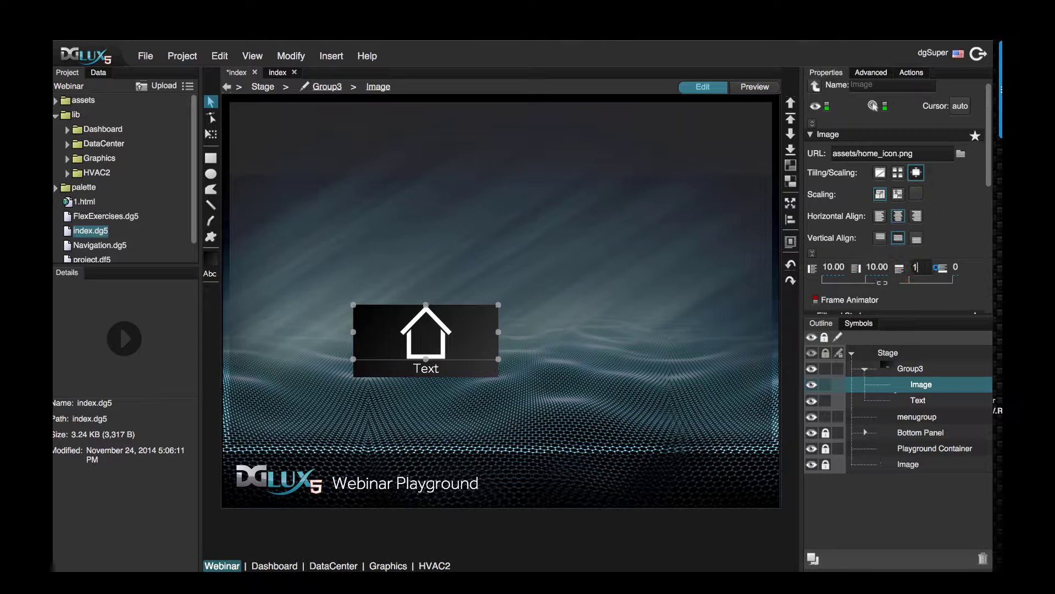
{"action": "left_click", "coordinate": [955, 267]}
{"action": "type", "text": "10"}
{"action": "key", "text": "Return"}
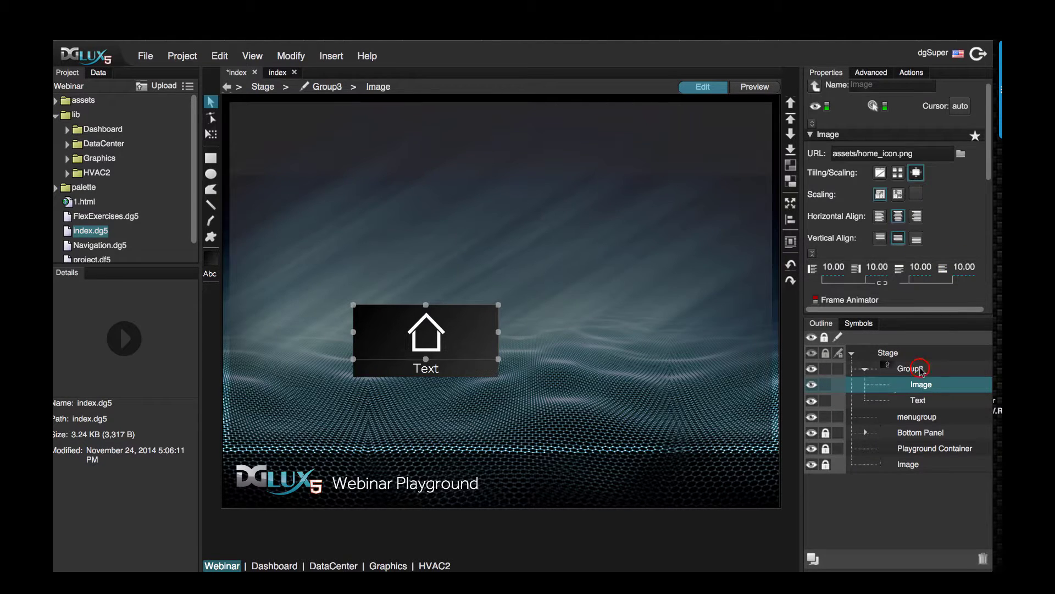
{"action": "left_click", "coordinate": [921, 372]}
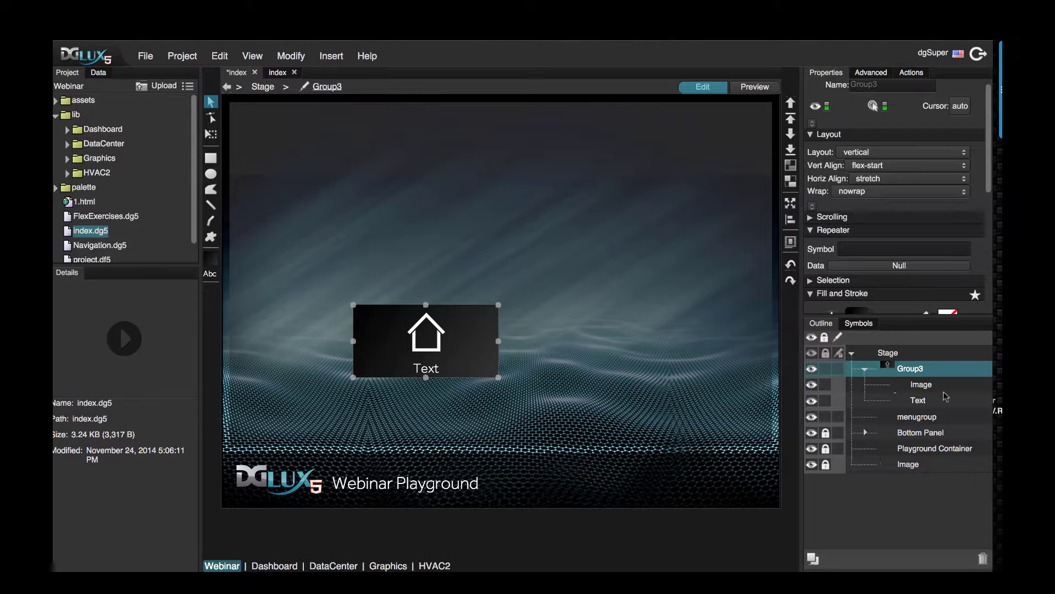
- Convert Group3 from the Outline into a symbol named menubutton
{"action": "double_click", "coordinate": [916, 374]}
{"action": "right_click", "coordinate": [919, 376]}
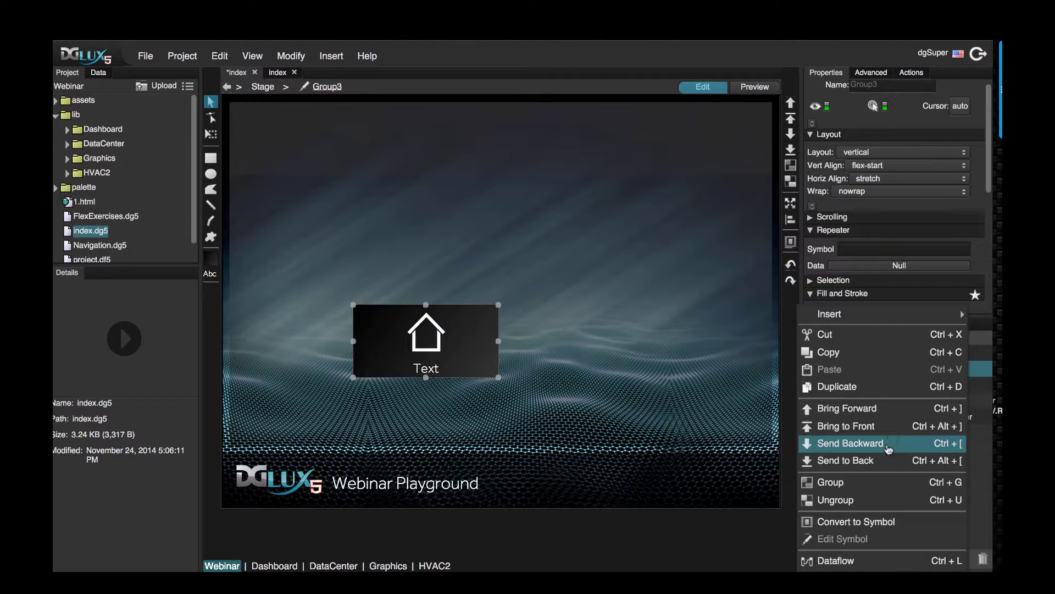
{"action": "left_click", "coordinate": [887, 520]}
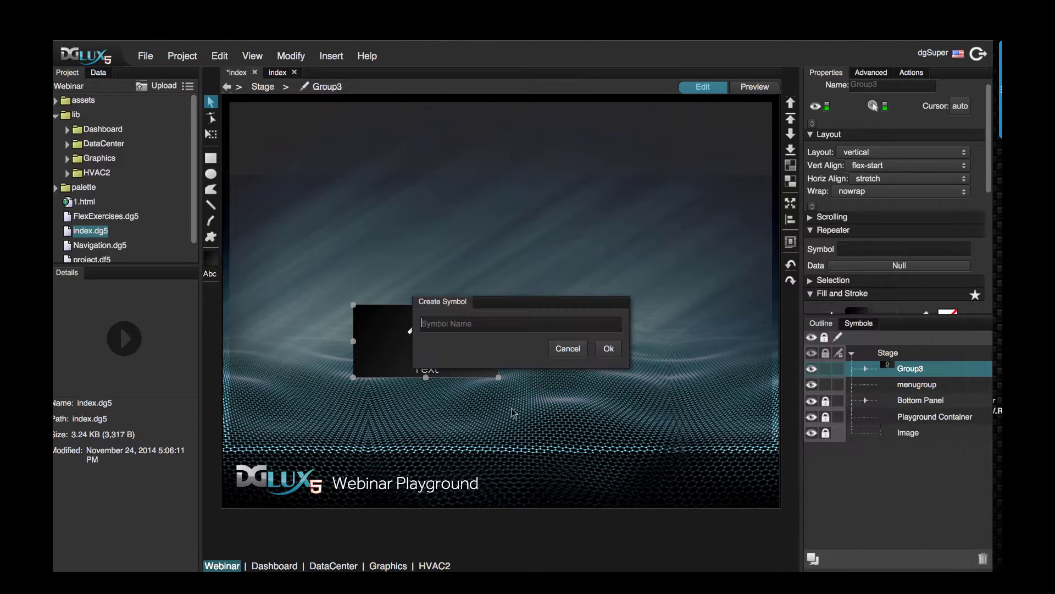
{"action": "type", "text": "menubutton"}
{"action": "key", "text": "Return"}
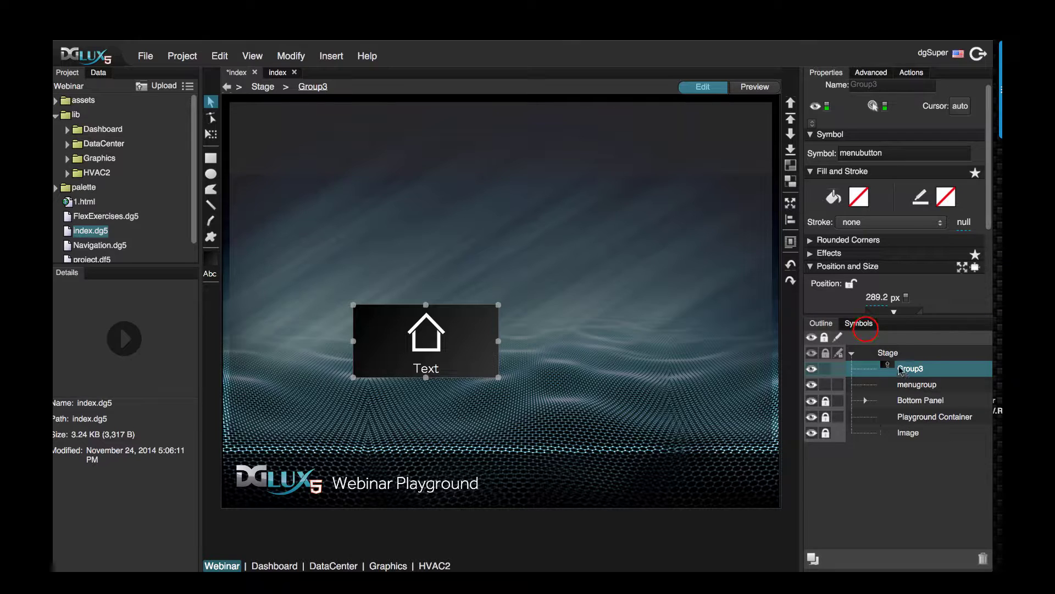
- Find the menubutton symbol in the symbols list, then return to the layer outline
{"action": "left_click", "coordinate": [859, 323]}
{"action": "left_click", "coordinate": [841, 448]}
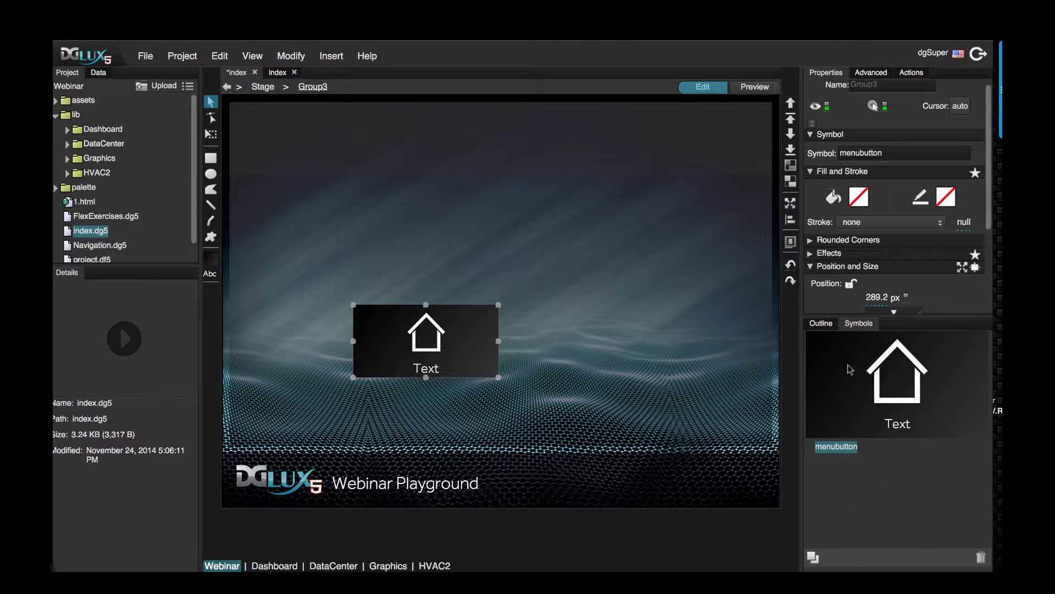
{"action": "left_click", "coordinate": [835, 323]}
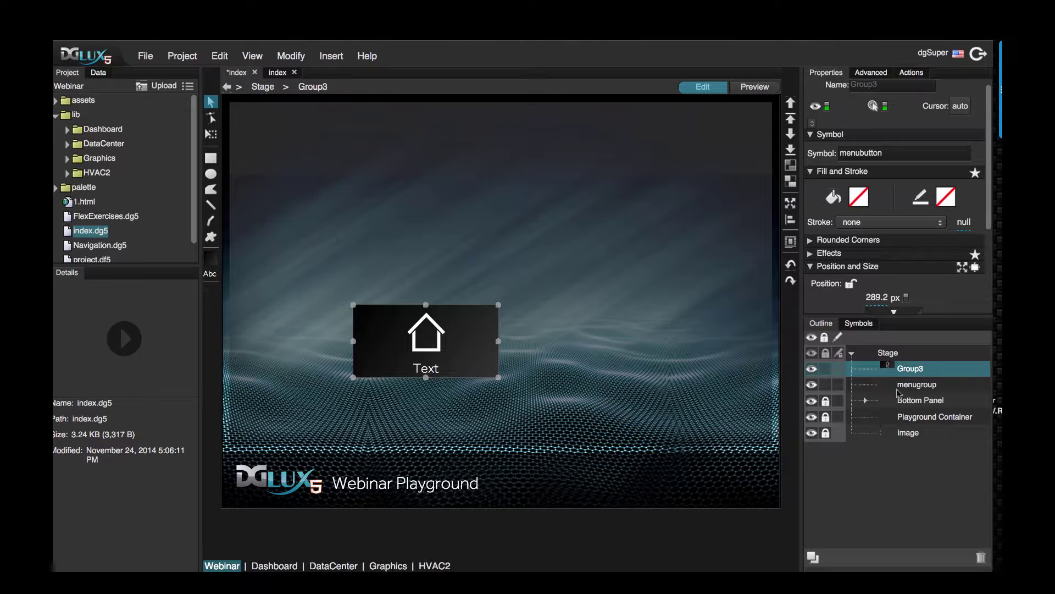
{"action": "left_click", "coordinate": [906, 370]}
- Edit Group3's menubutton symbol to inspect its Image and Text, then step back to the stage
{"action": "left_click", "coordinate": [971, 456]}
{"action": "right_click", "coordinate": [921, 376]}
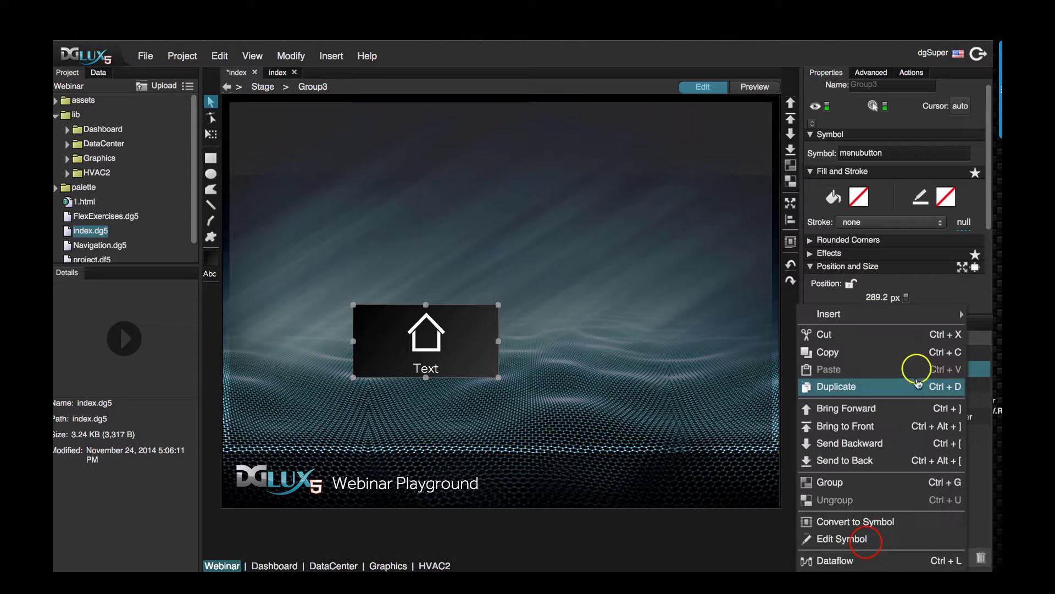
{"action": "left_click", "coordinate": [866, 543]}
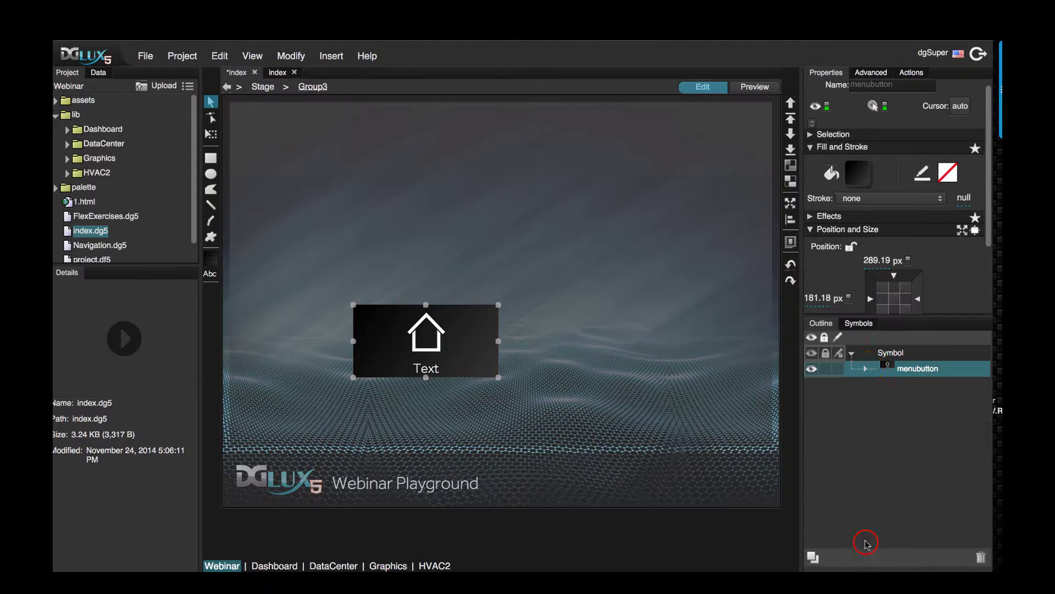
{"action": "left_click", "coordinate": [865, 369]}
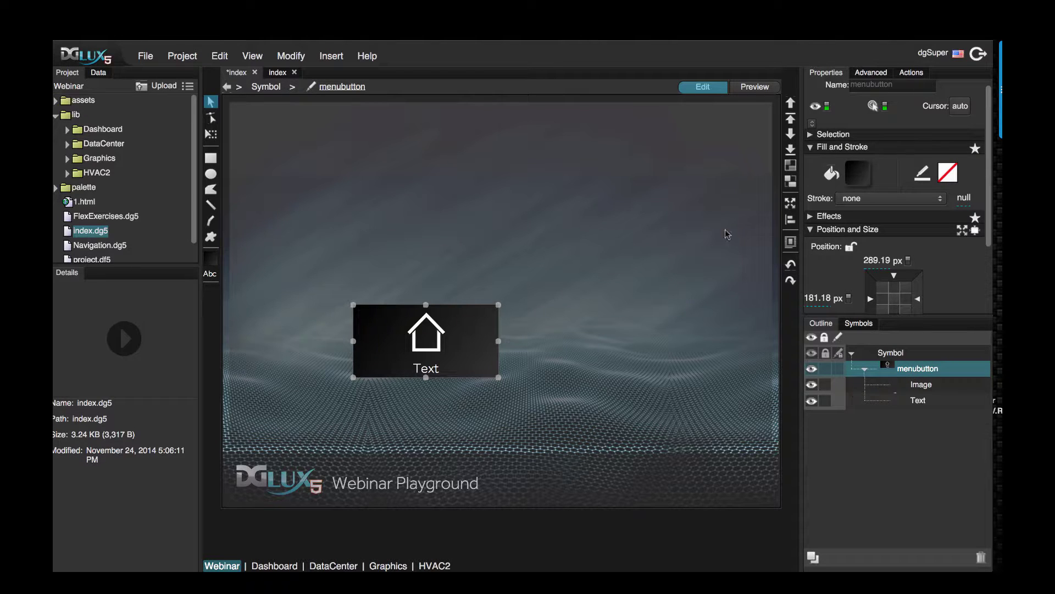
{"action": "left_click", "coordinate": [275, 89]}
{"action": "left_click", "coordinate": [914, 368]}
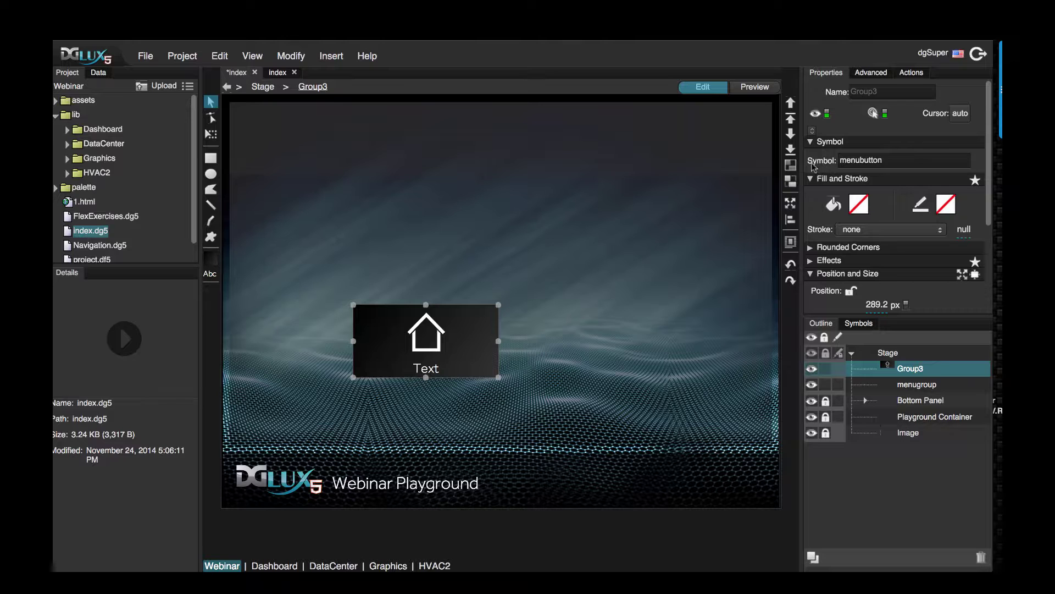
- Enter menubutton symbol editing from Group3's actions and bring up the Modify menu
{"action": "left_click", "coordinate": [858, 323]}
{"action": "left_click", "coordinate": [821, 323]}
{"action": "right_click", "coordinate": [850, 536]}
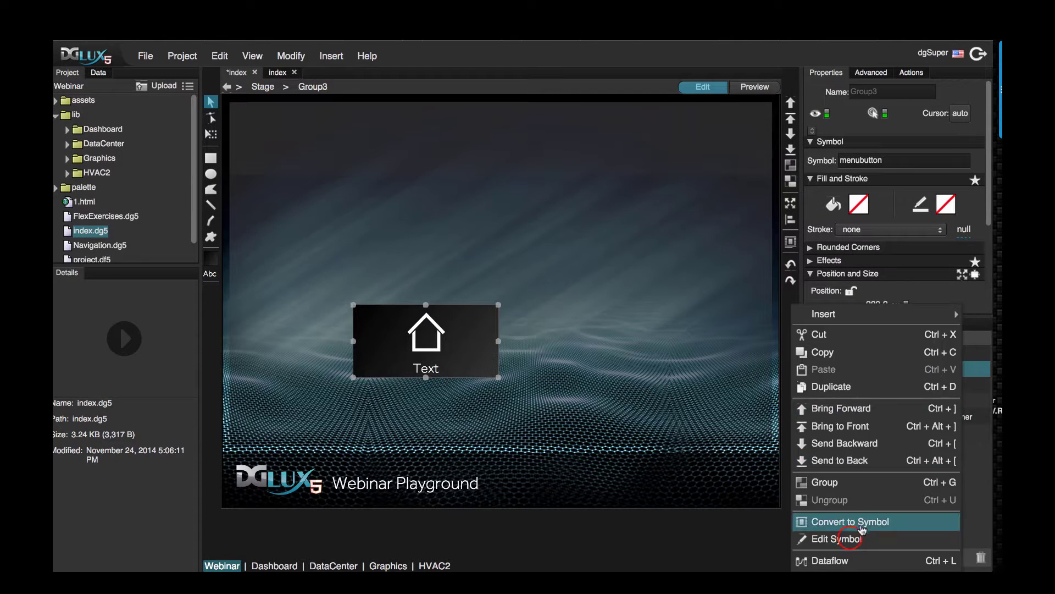
{"action": "left_click", "coordinate": [850, 539]}
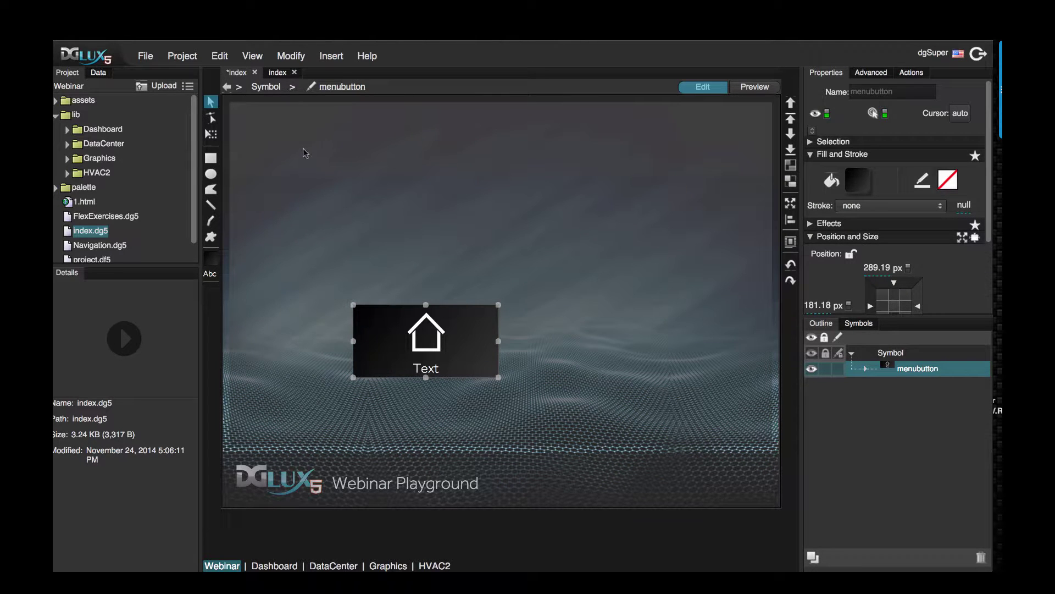
{"action": "left_click", "coordinate": [290, 56]}
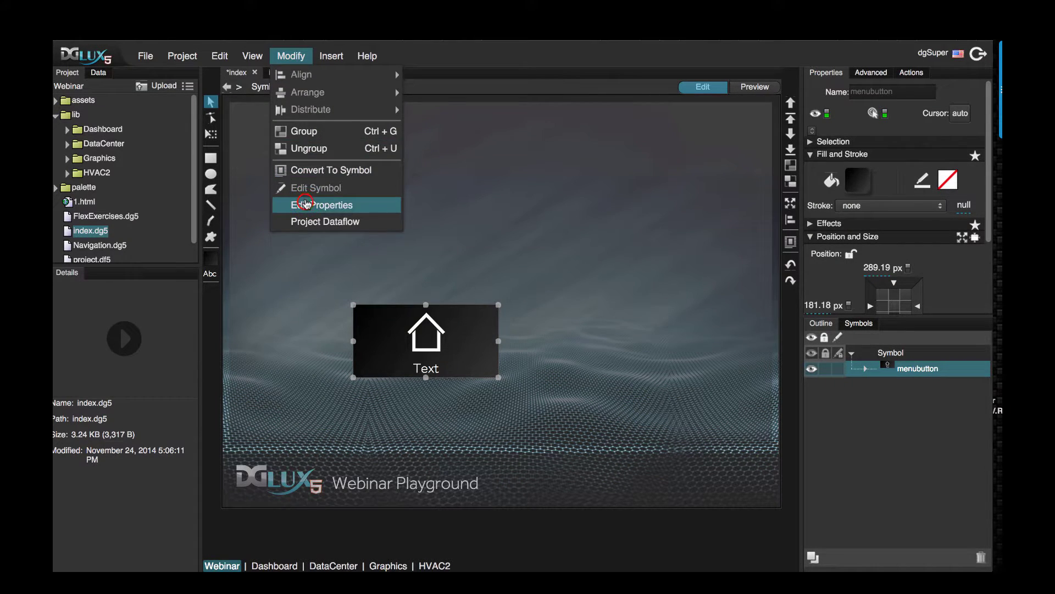
- Add two string parameters to the menubutton symbol and name them Label and URL
{"action": "left_click", "coordinate": [313, 204]}
{"action": "left_click_drag", "start_coordinate": [327, 257], "coordinate": [437, 220]}
{"action": "left_click_drag", "start_coordinate": [334, 276], "coordinate": [448, 245]}
{"action": "left_click", "coordinate": [445, 226]}
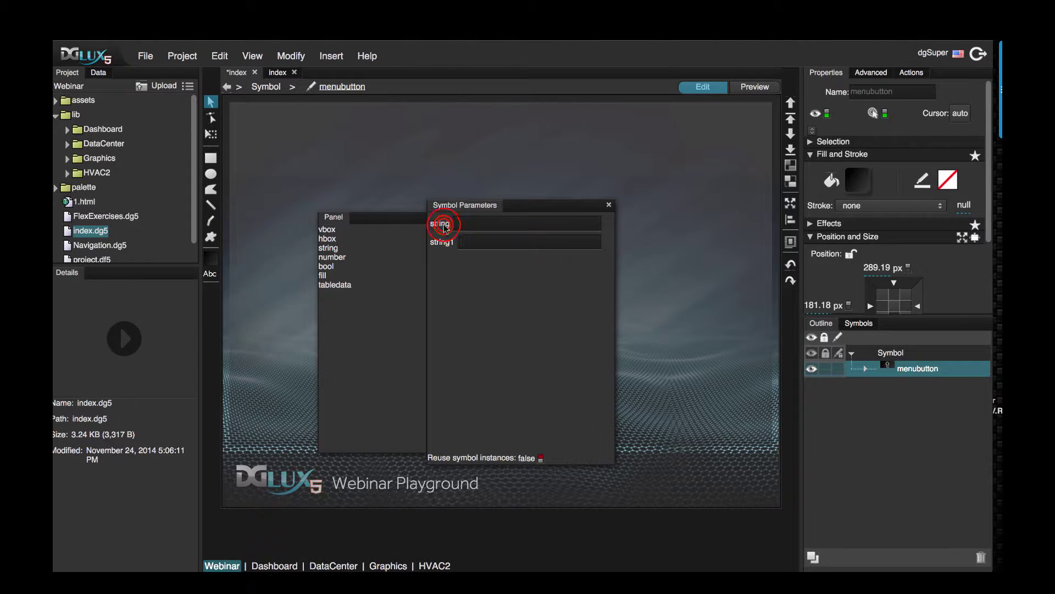
{"action": "double_click", "coordinate": [446, 224]}
{"action": "type", "text": "Label"}
{"action": "left_click", "coordinate": [444, 244]}
{"action": "double_click", "coordinate": [445, 246]}
{"action": "type", "text": "URL"}
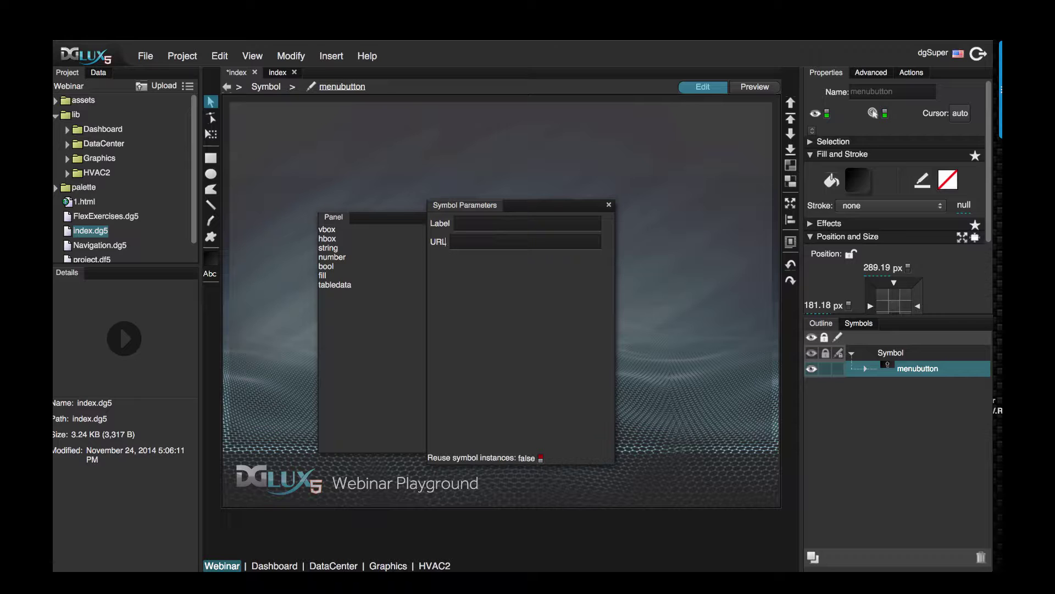
{"action": "left_click_drag", "start_coordinate": [468, 207], "coordinate": [450, 210]}
- Bind URL to the Image's source and Label to the Text's content
{"action": "left_click", "coordinate": [865, 368]}
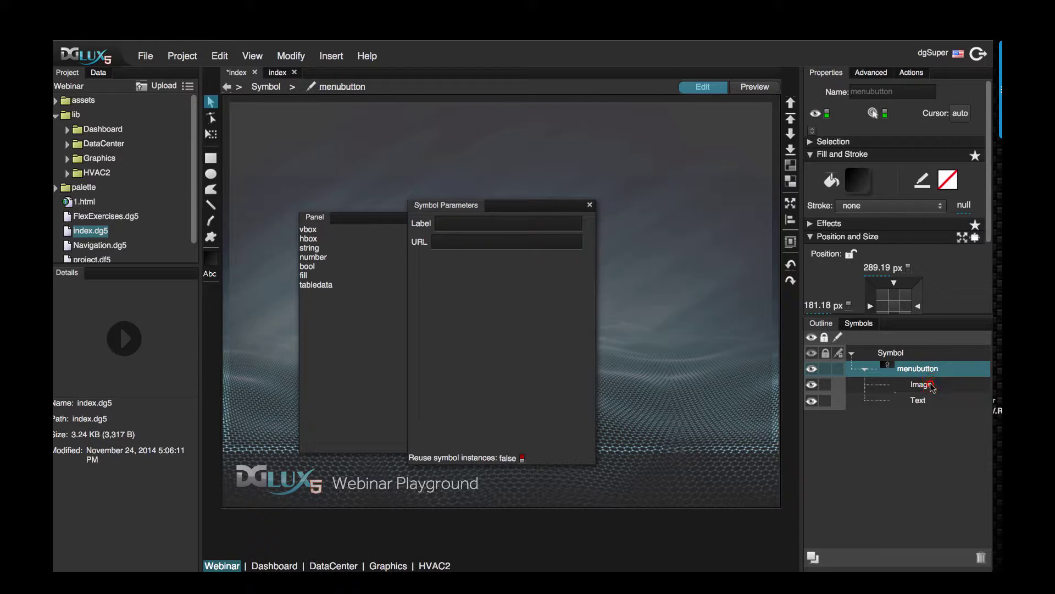
{"action": "left_click", "coordinate": [904, 383]}
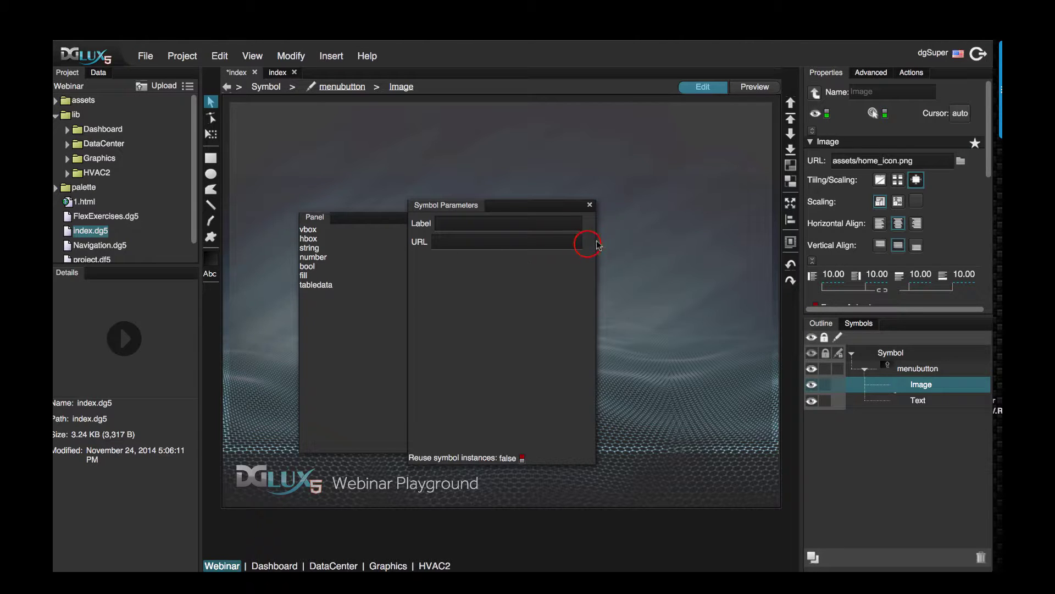
{"action": "left_click_drag", "start_coordinate": [758, 202], "coordinate": [877, 162]}
{"action": "left_click", "coordinate": [923, 402]}
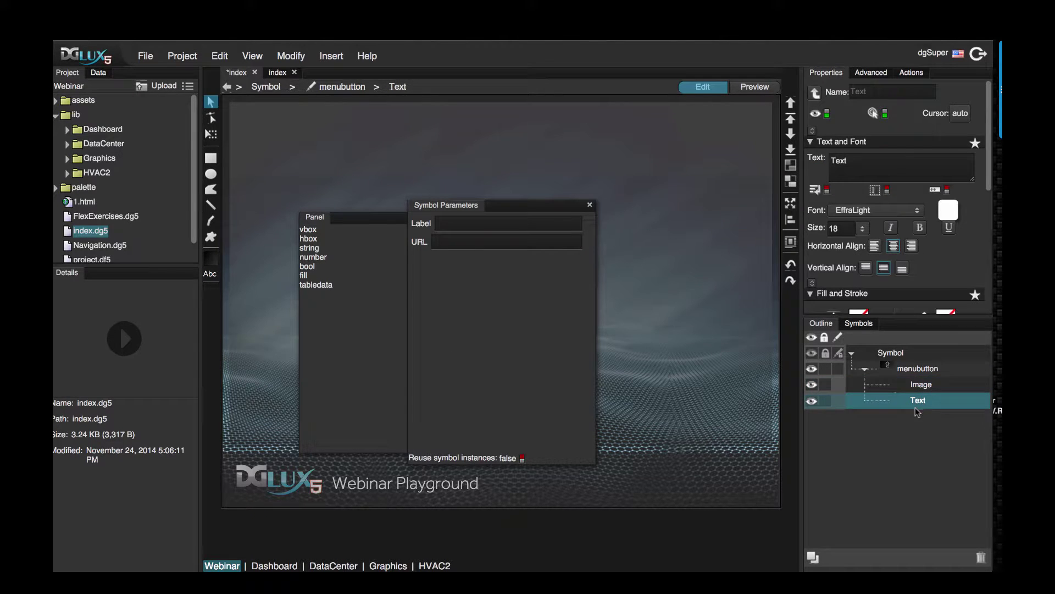
{"action": "mouse_move", "coordinate": [596, 225]}
{"action": "left_click_drag", "start_coordinate": [587, 223], "coordinate": [867, 158]}
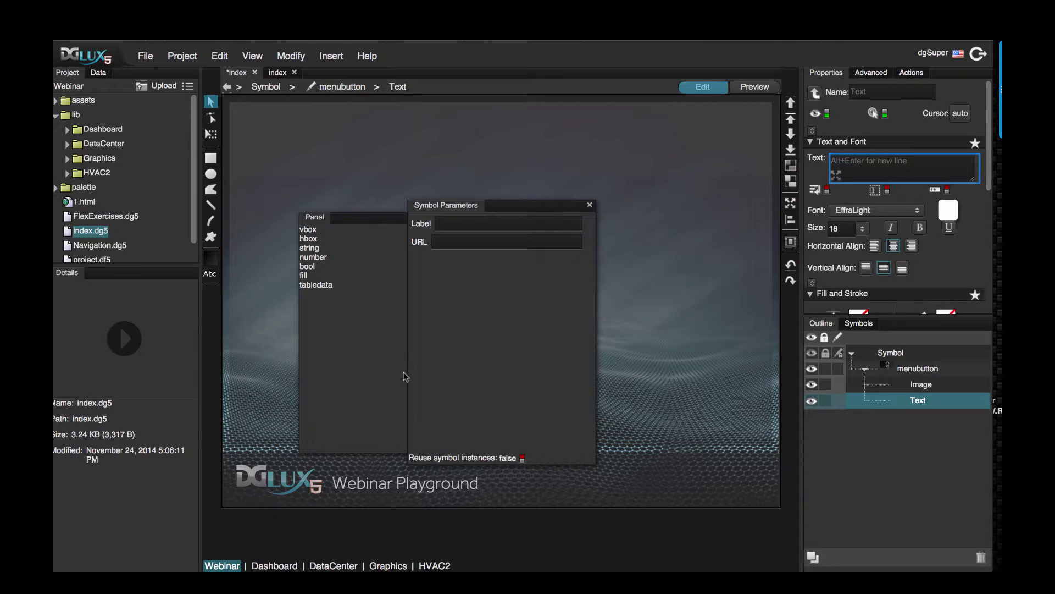
- Return to the stage and set the button's Label to Home
{"action": "left_click", "coordinate": [590, 206]}
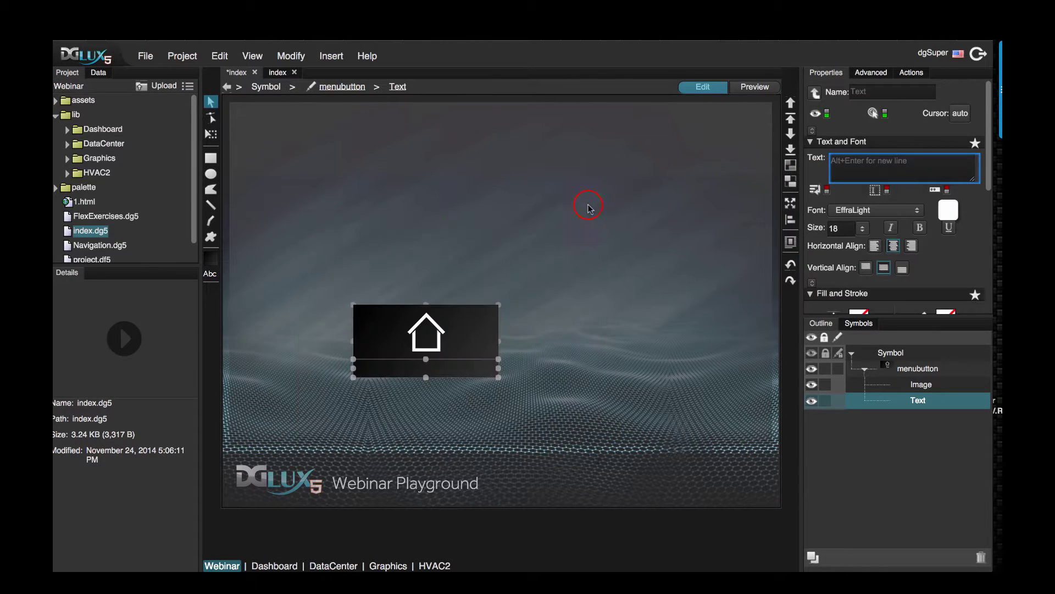
{"action": "double_click", "coordinate": [441, 233]}
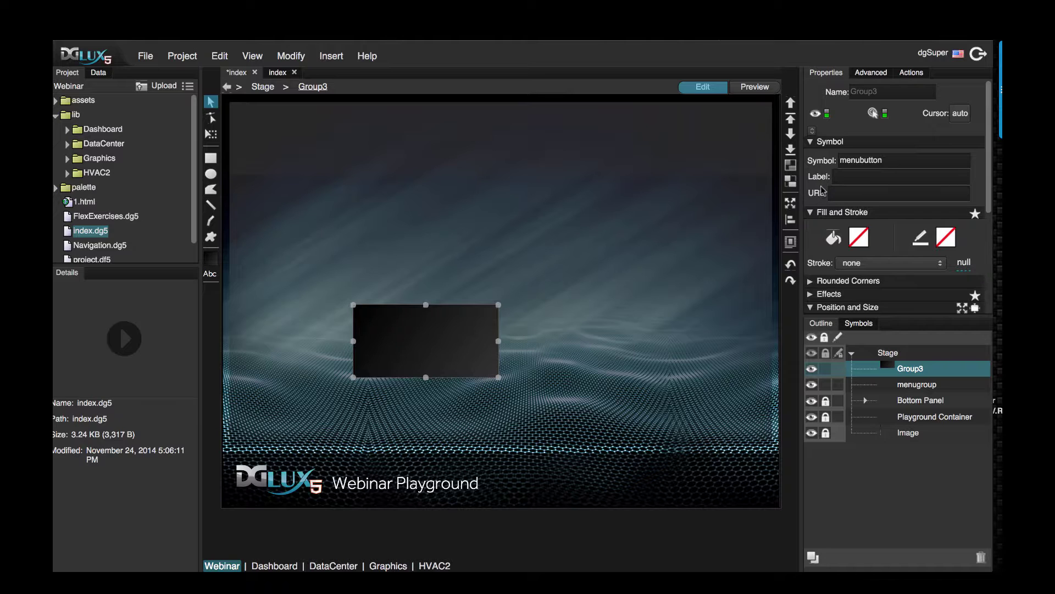
{"action": "left_click", "coordinate": [837, 176]}
{"action": "type", "text": "Home"}
{"action": "key", "text": "Return"}
- Set the button's URL to assets/home_icon.png from the assets folder
{"action": "left_click", "coordinate": [846, 192]}
{"action": "left_click", "coordinate": [55, 100]}
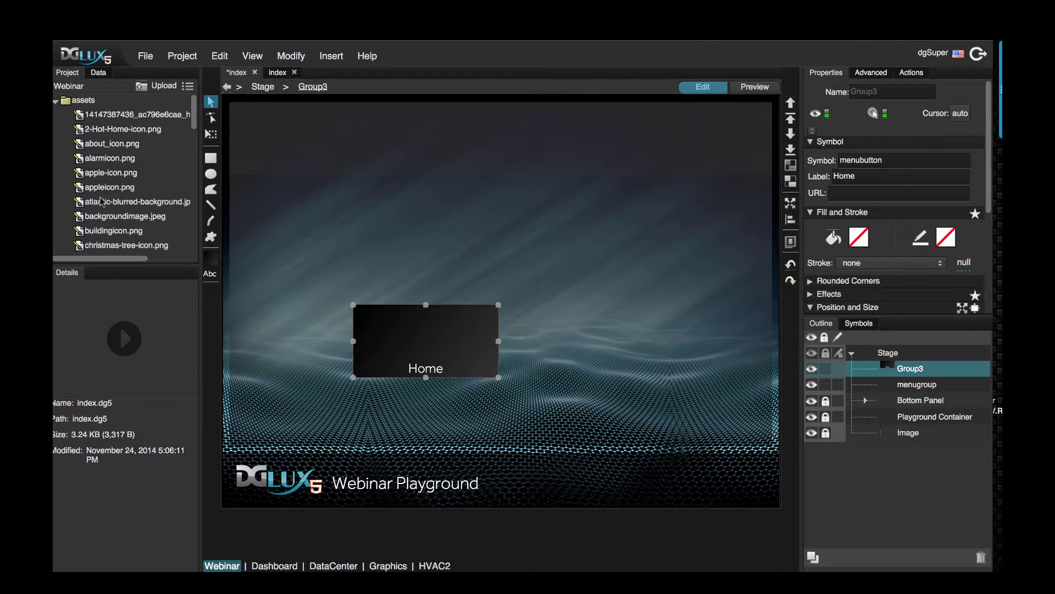
{"action": "scroll", "coordinate": [96, 173], "scroll_direction": "down", "scroll_amount": 10}
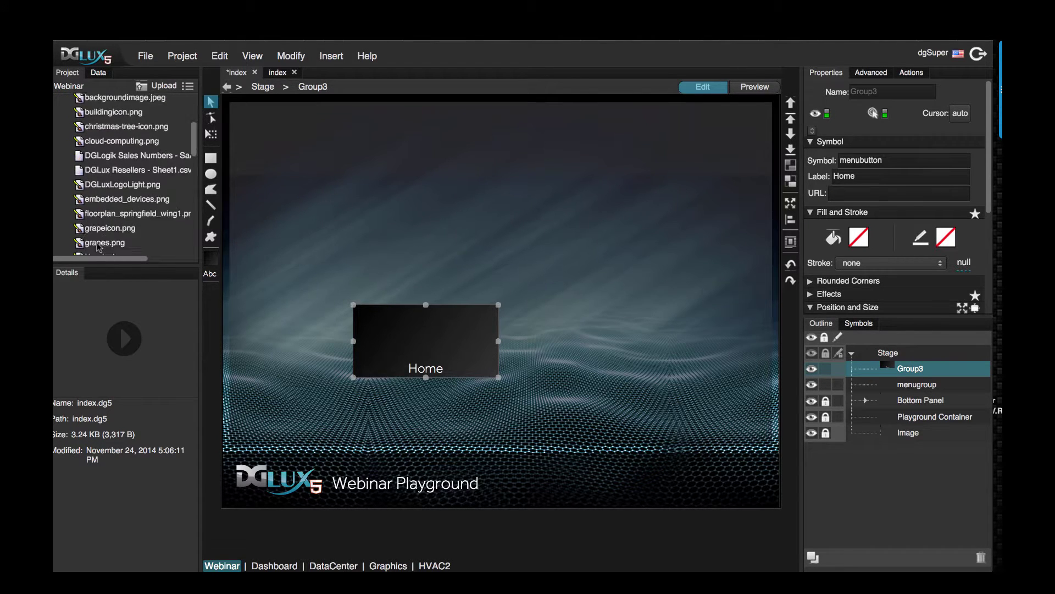
{"action": "left_click", "coordinate": [95, 227]}
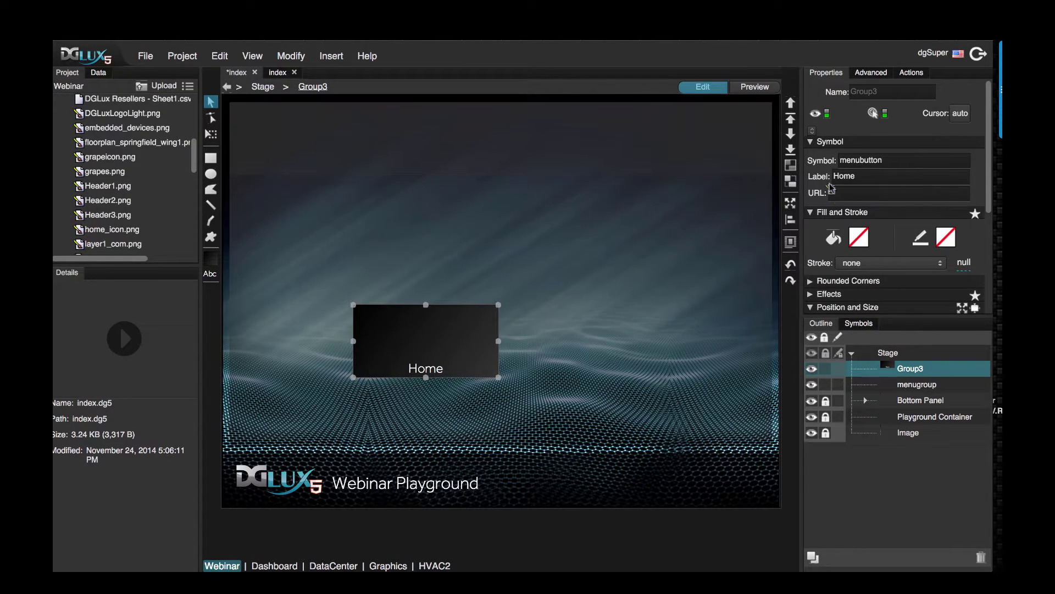
{"action": "left_click", "coordinate": [924, 194]}
{"action": "type", "text": "assets/home_icon.png"}
{"action": "key", "text": "Return"}
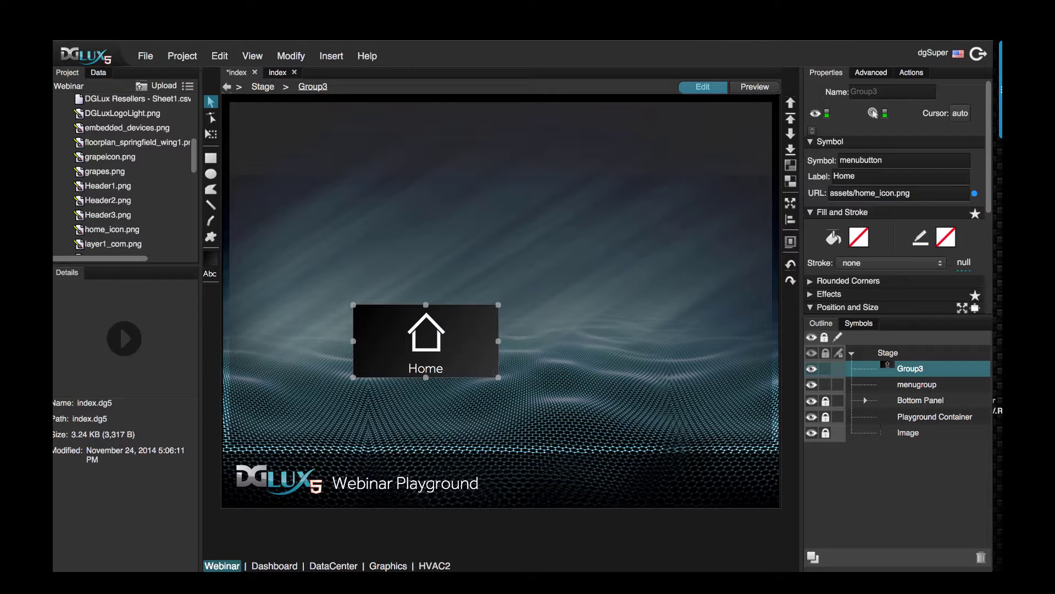
- Replace Group3 with a new symbol in menugroup that uses menubutton
{"action": "left_click", "coordinate": [908, 385]}
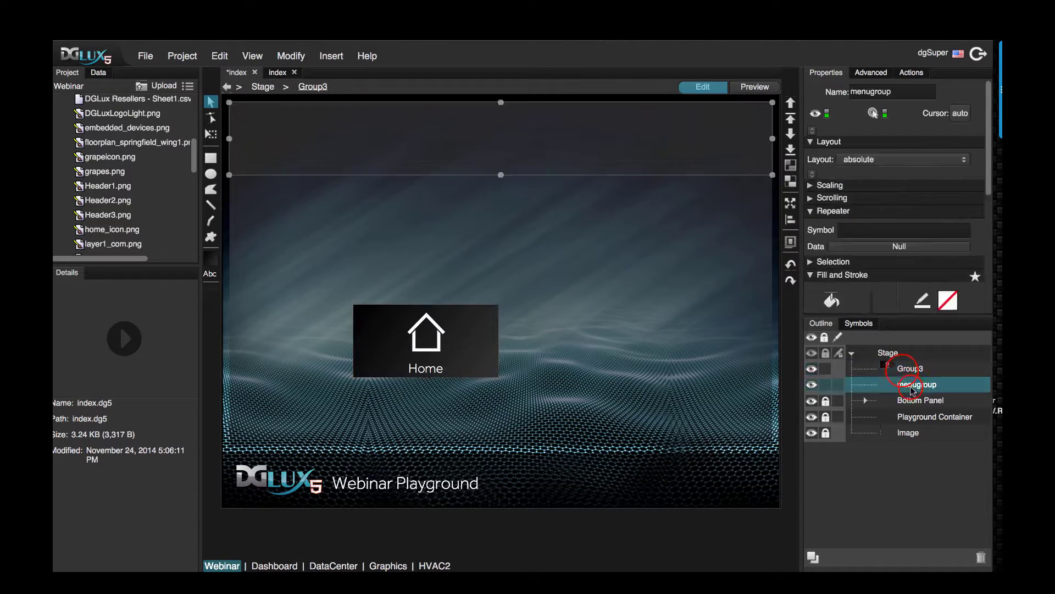
{"action": "left_click", "coordinate": [901, 369]}
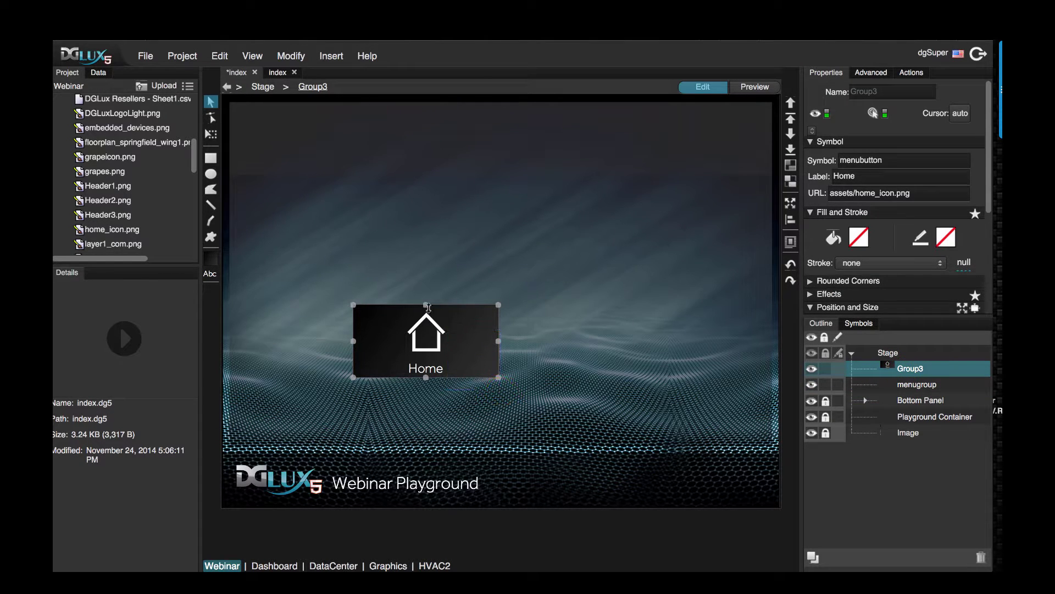
{"action": "key", "text": "Delete"}
{"action": "left_click", "coordinate": [923, 369]}
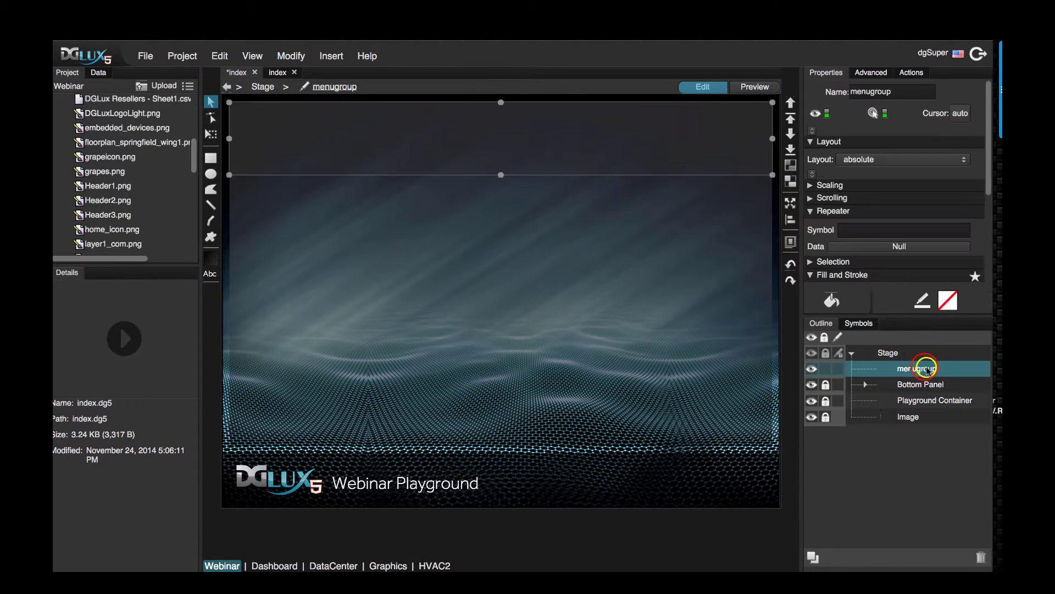
{"action": "right_click", "coordinate": [926, 369]}
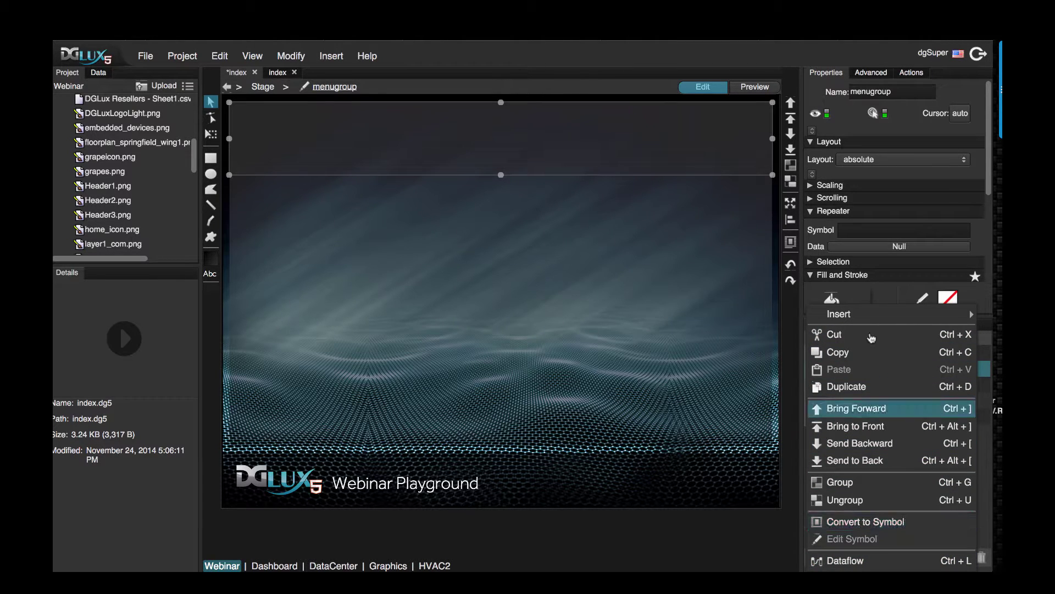
{"action": "mouse_move", "coordinate": [864, 322]}
{"action": "mouse_move", "coordinate": [783, 322]}
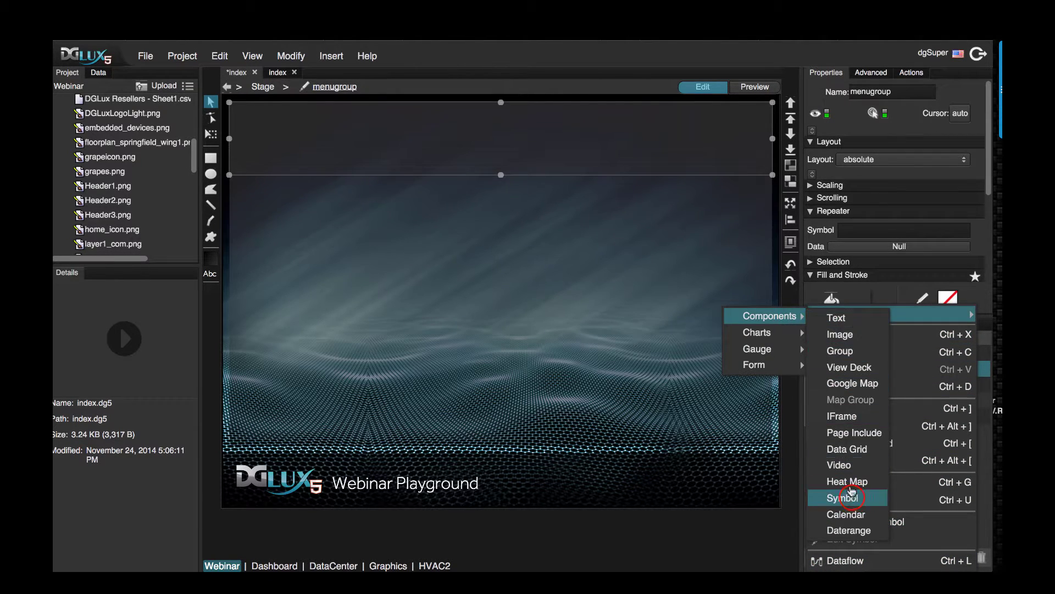
{"action": "left_click", "coordinate": [842, 497]}
{"action": "left_click", "coordinate": [846, 159]}
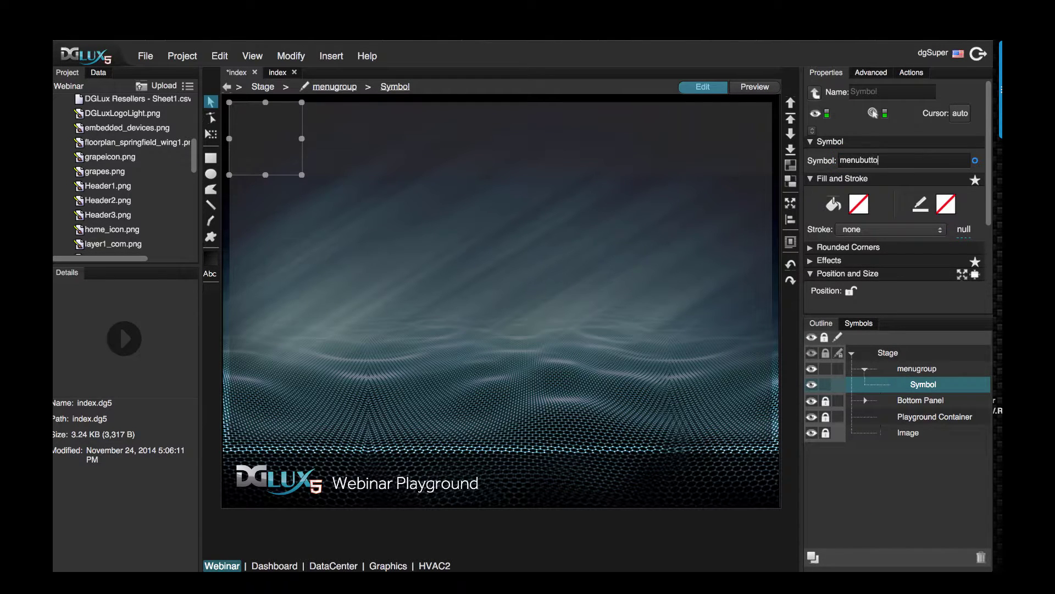
{"action": "key", "text": "Return"}
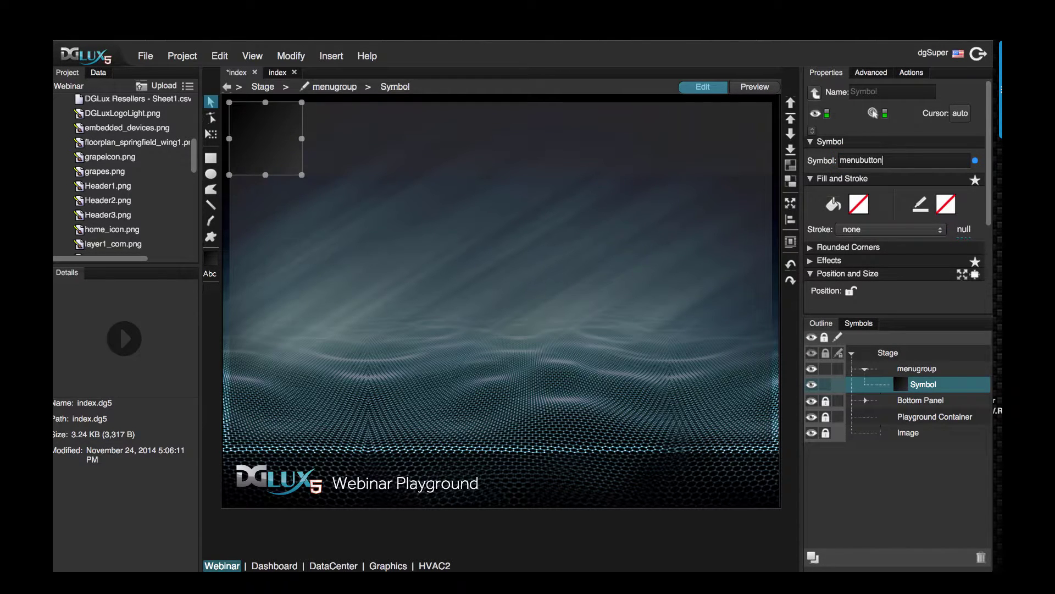
- Label the new button Home and set its image to home_icon.png
{"action": "left_click", "coordinate": [917, 369]}
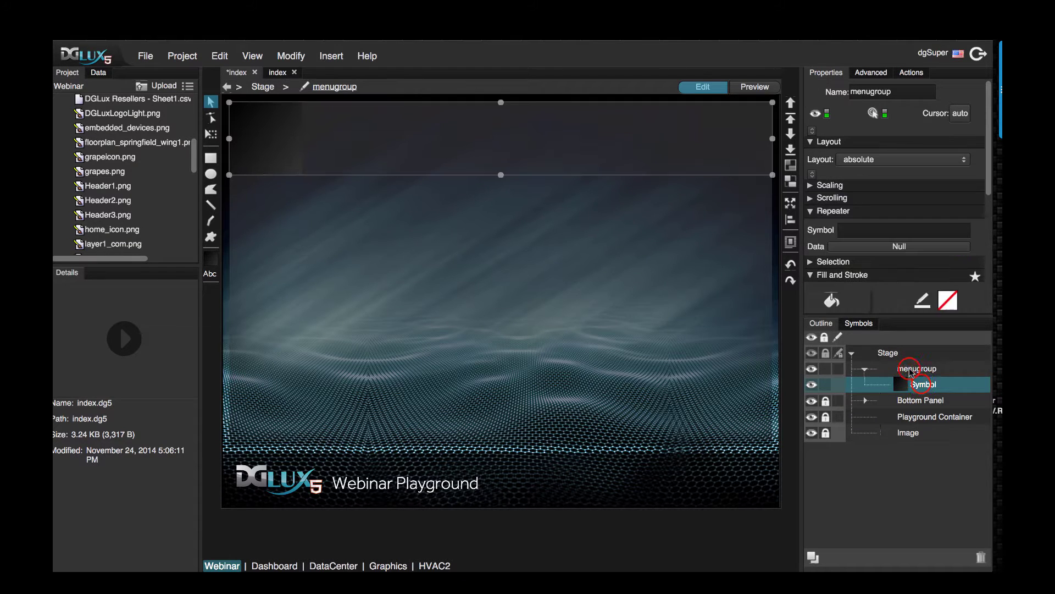
{"action": "left_click", "coordinate": [922, 384]}
{"action": "left_click", "coordinate": [847, 175]}
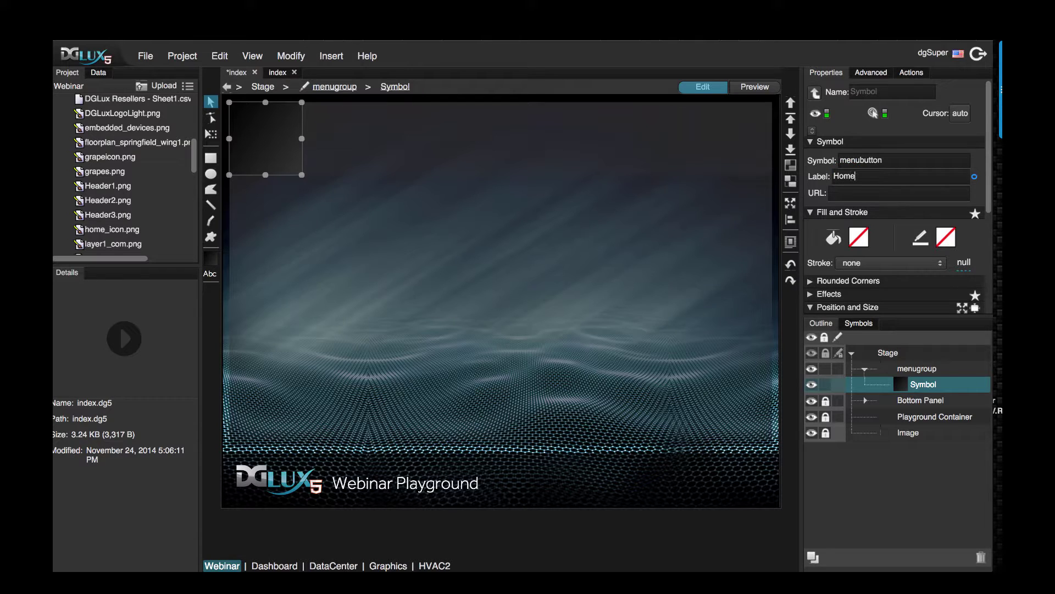
{"action": "type", "text": "Home"}
{"action": "left_click", "coordinate": [868, 196]}
{"action": "left_click_drag", "start_coordinate": [88, 229], "coordinate": [842, 193]}
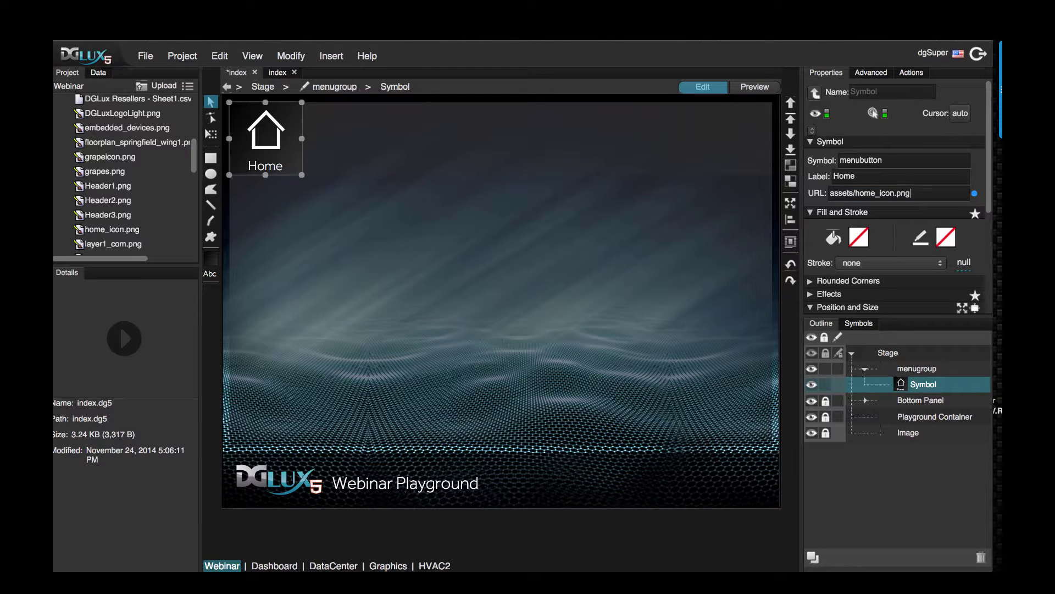
- Duplicate the Home button repeatedly to create the extra copies
{"action": "left_click", "coordinate": [812, 557]}
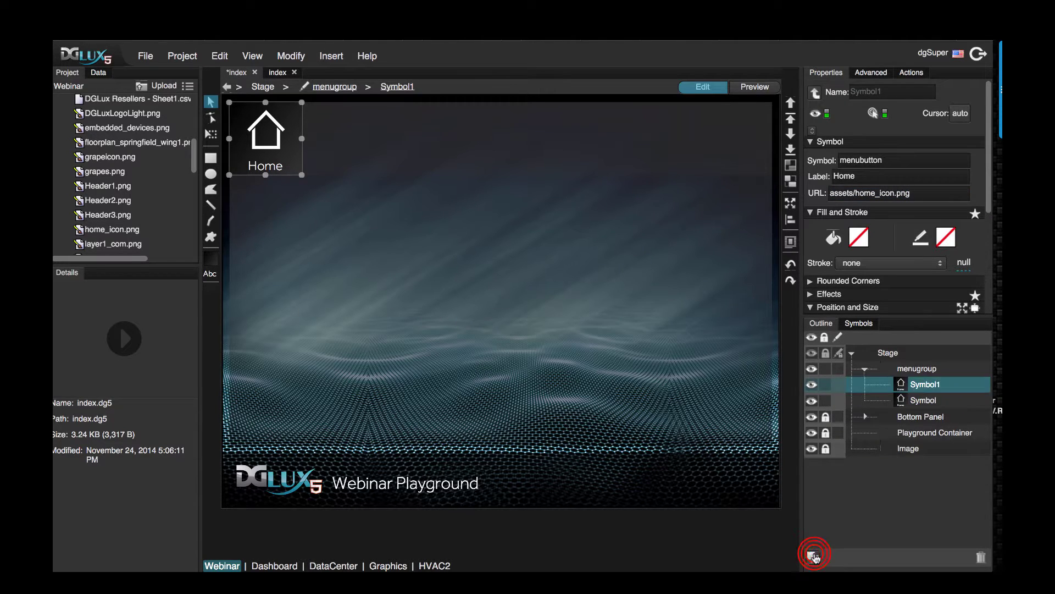
{"action": "left_click", "coordinate": [813, 556]}
{"action": "left_click", "coordinate": [813, 556]}
{"action": "left_click", "coordinate": [812, 556]}
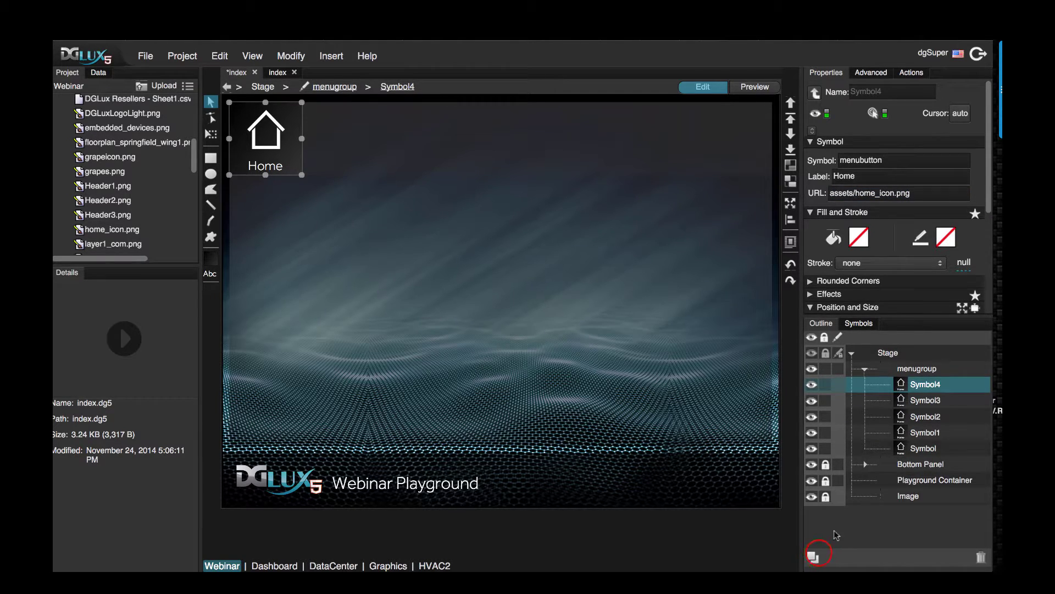
{"action": "left_click", "coordinate": [813, 557]}
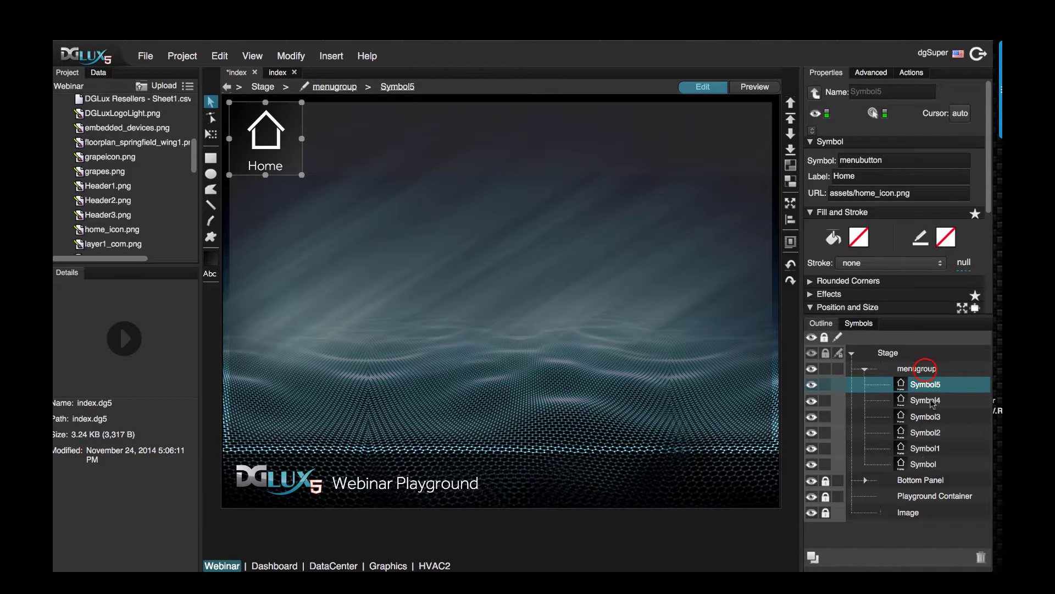
- Change menugroup's Layout from absolute to horizontal
{"action": "left_click", "coordinate": [921, 368]}
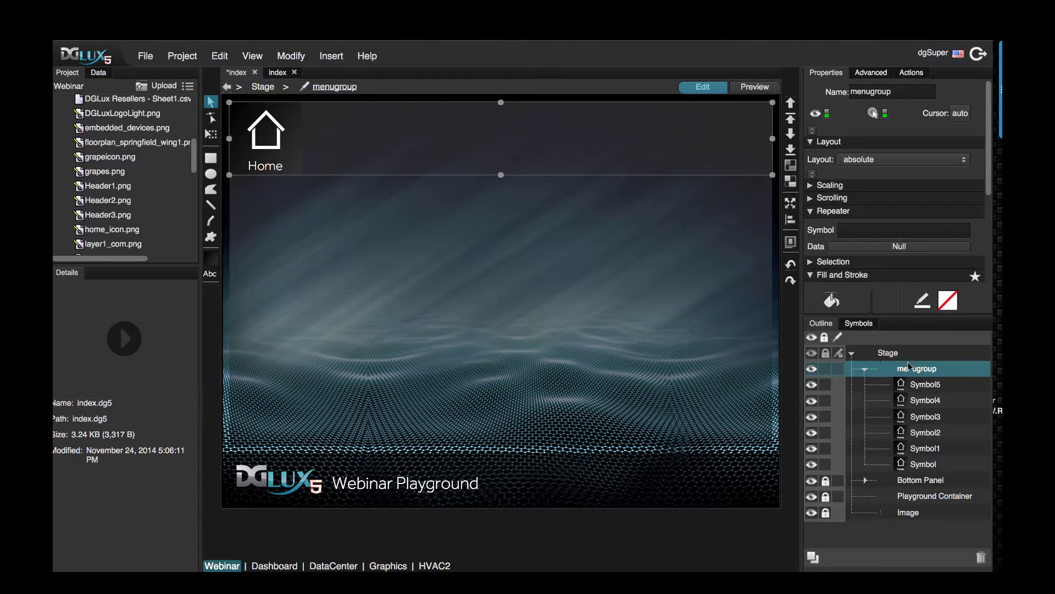
{"action": "left_click", "coordinate": [882, 160]}
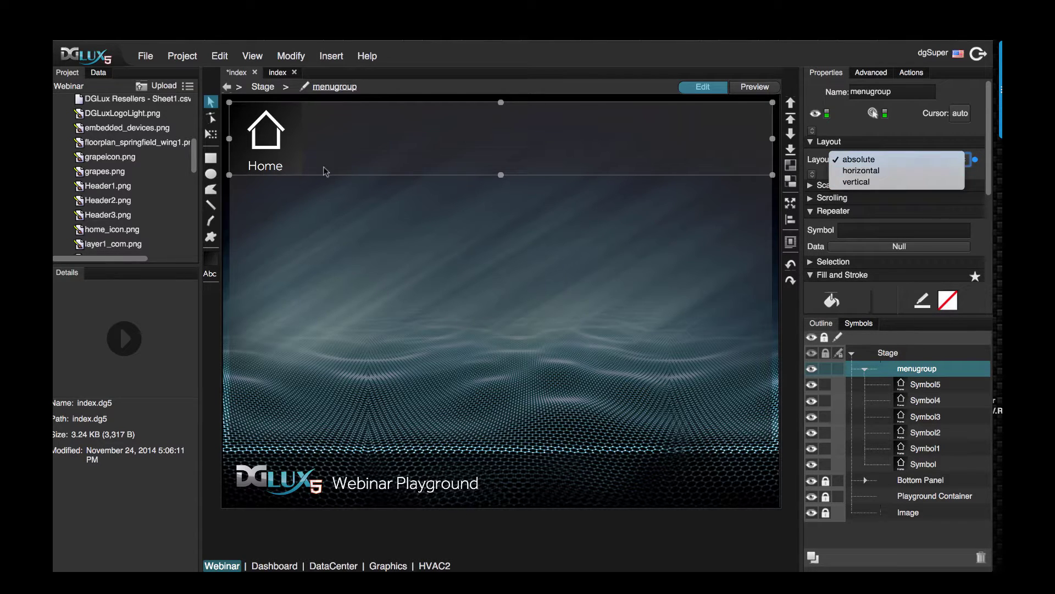
{"action": "left_click", "coordinate": [862, 174]}
{"action": "left_click", "coordinate": [860, 176]}
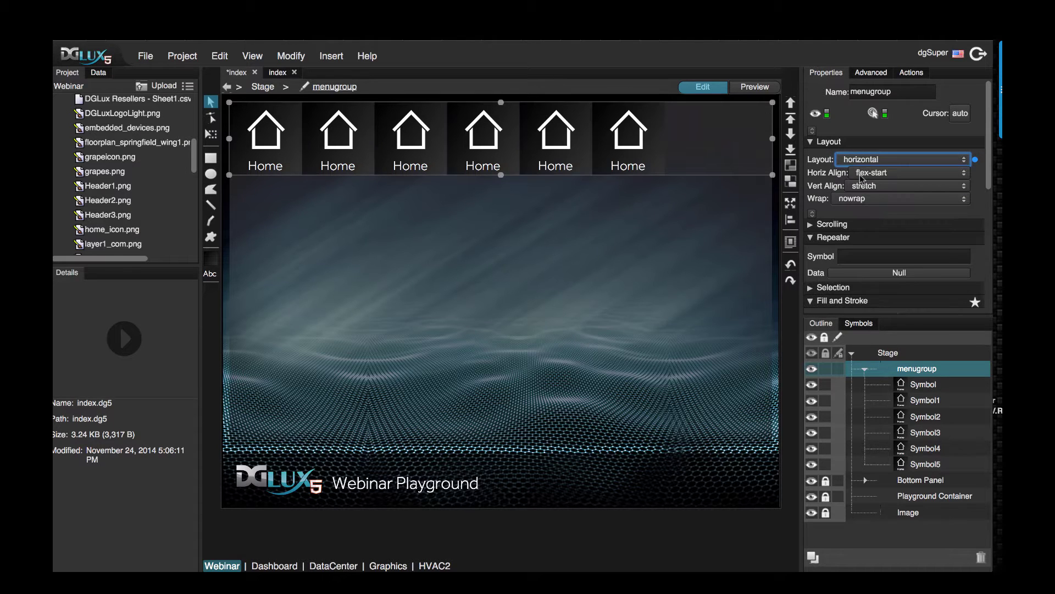
- Relabel the second button About and change its icon path to the about icon
{"action": "left_click", "coordinate": [931, 387]}
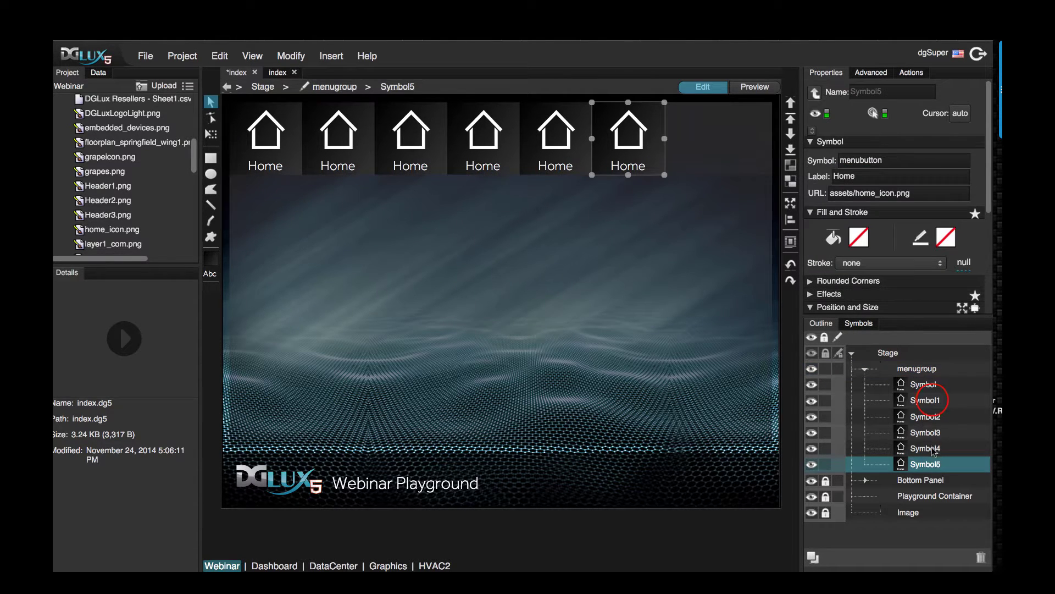
{"action": "left_click", "coordinate": [933, 401]}
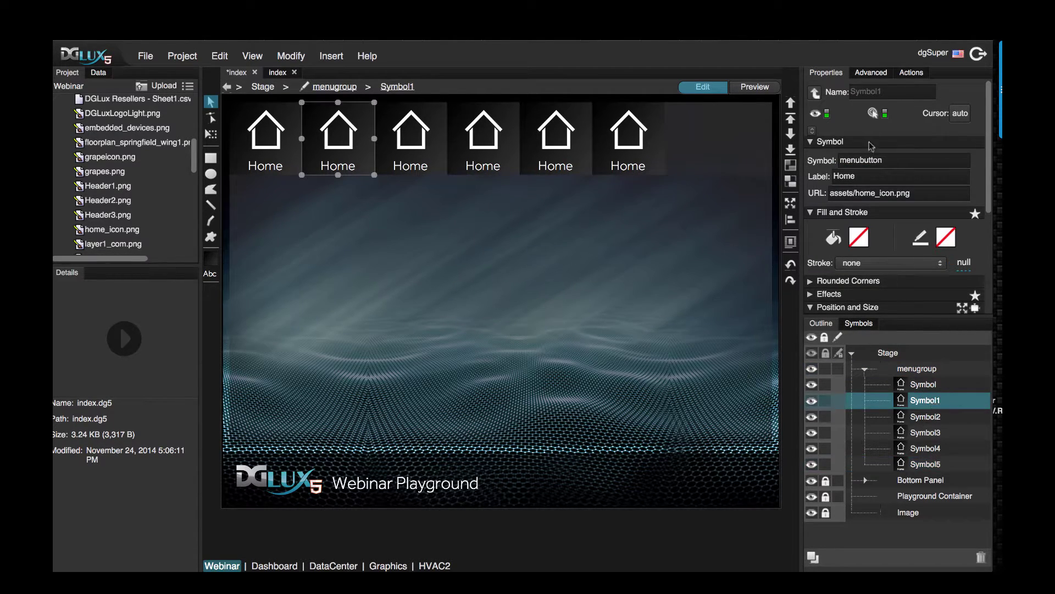
{"action": "left_click", "coordinate": [870, 177]}
{"action": "type", "text": "A"}
{"action": "key", "text": "Return"}
{"action": "left_click_drag", "start_coordinate": [878, 193], "coordinate": [860, 193]}
{"action": "type", "text": "about"}
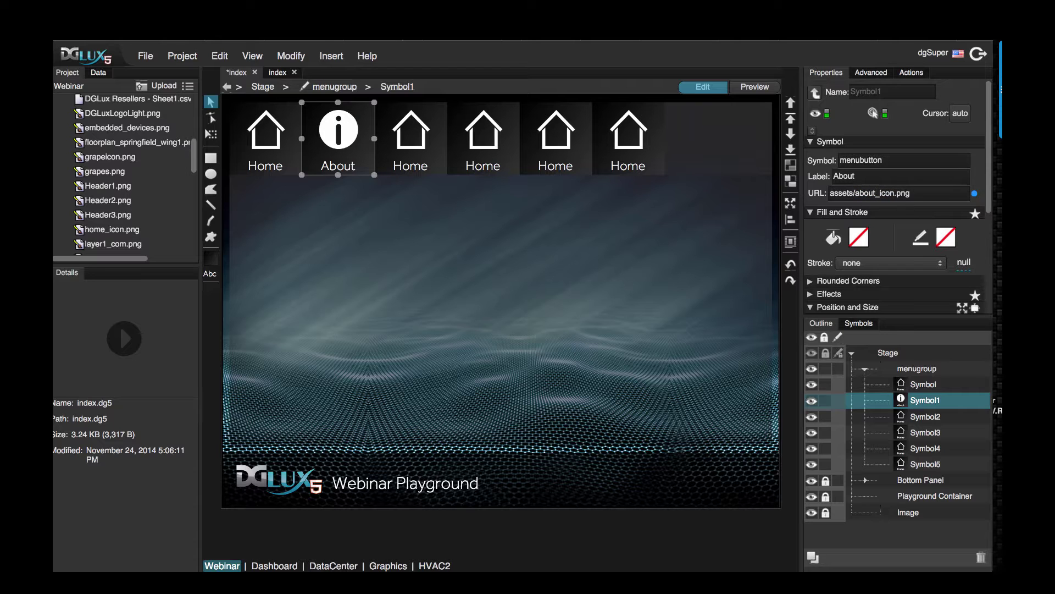
- Relabel the third button Contact and drag its icon into the URL field
{"action": "left_click", "coordinate": [924, 416]}
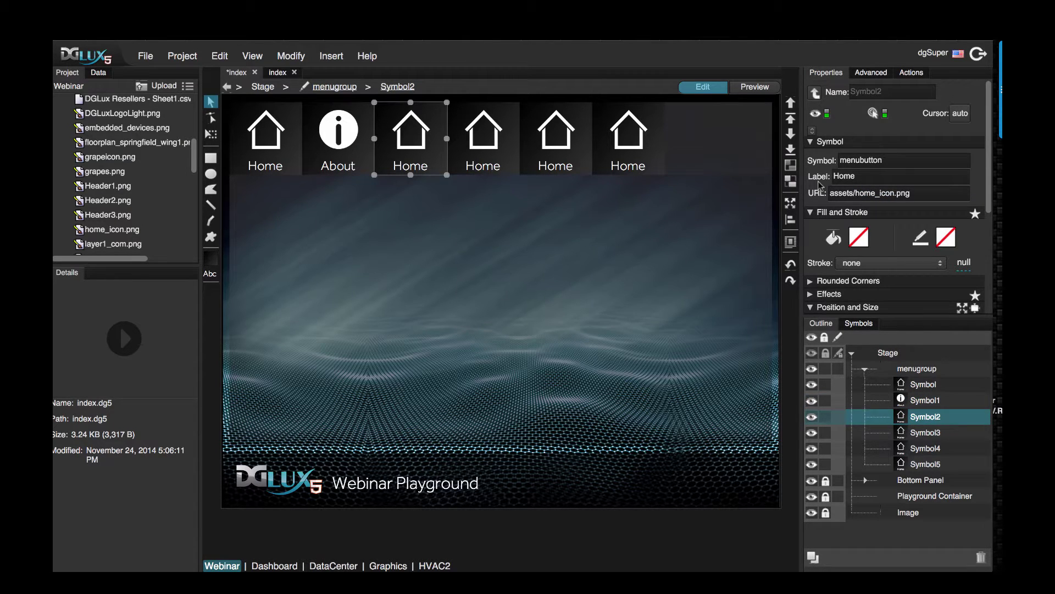
{"action": "left_click_drag", "start_coordinate": [883, 175], "coordinate": [825, 178]}
{"action": "type", "text": "Cont"}
{"action": "scroll", "coordinate": [126, 176], "scroll_direction": "down", "scroll_amount": 3}
{"action": "left_click_drag", "start_coordinate": [118, 242], "coordinate": [926, 193]}
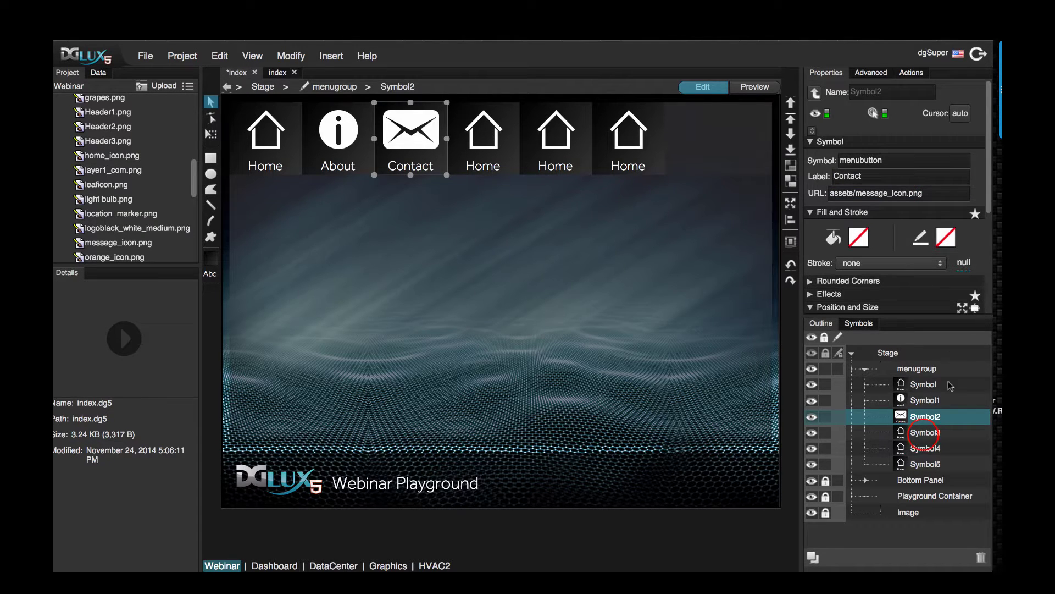
- Select the fourth button, Symbol3, and its Home label text for replacing
{"action": "left_click", "coordinate": [923, 432]}
{"action": "left_click_drag", "start_coordinate": [873, 176], "coordinate": [819, 177]}
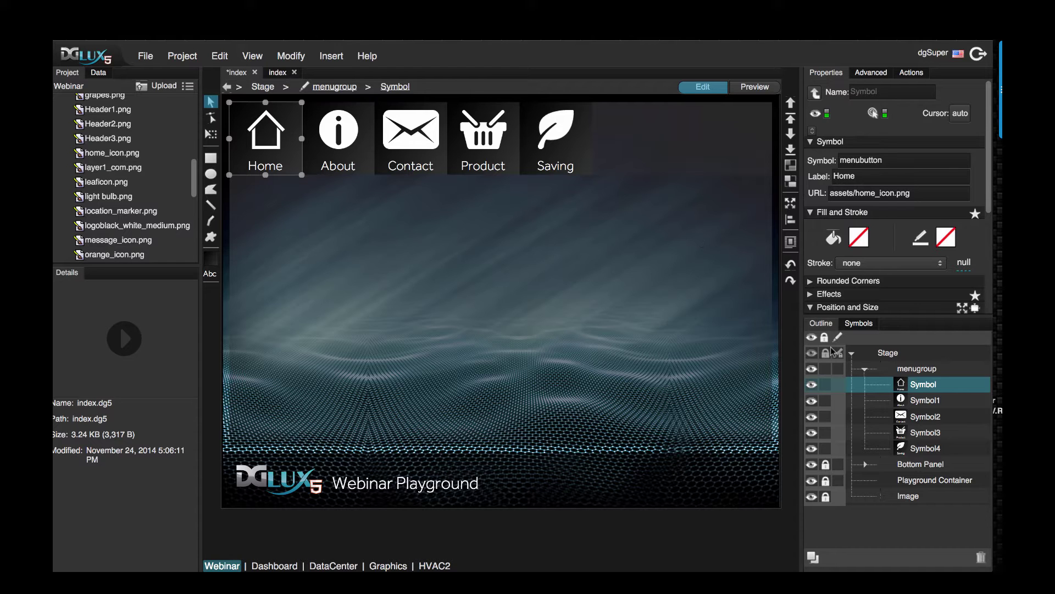
{"action": "left_click", "coordinate": [925, 385]}
- Open the menubutton symbol for editing and set its background fill to #00cccc
{"action": "right_click", "coordinate": [927, 388]}
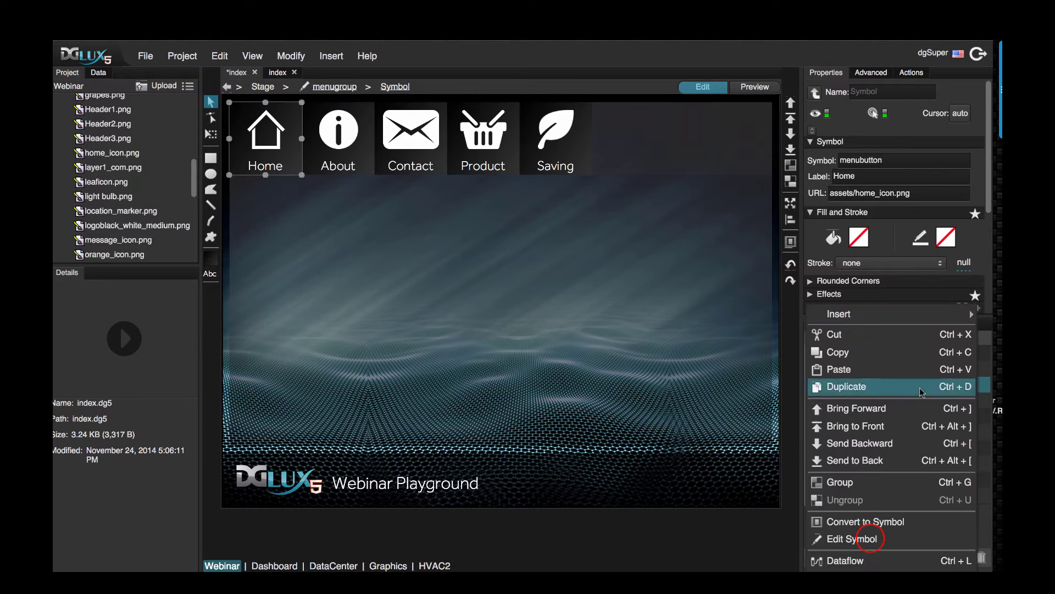
{"action": "left_click", "coordinate": [870, 541]}
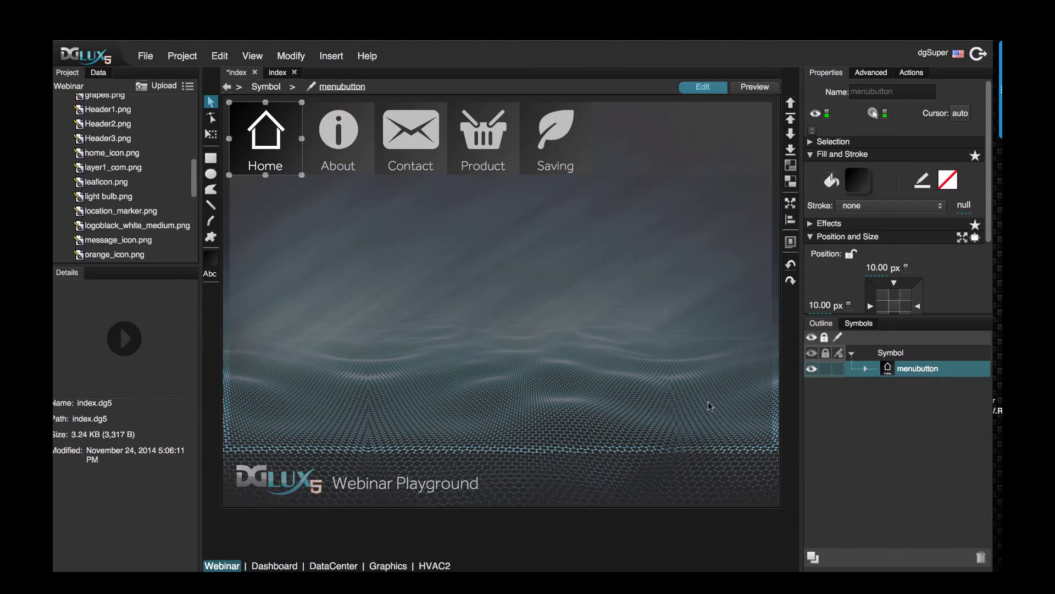
{"action": "left_click", "coordinate": [866, 369]}
{"action": "left_click", "coordinate": [861, 185]}
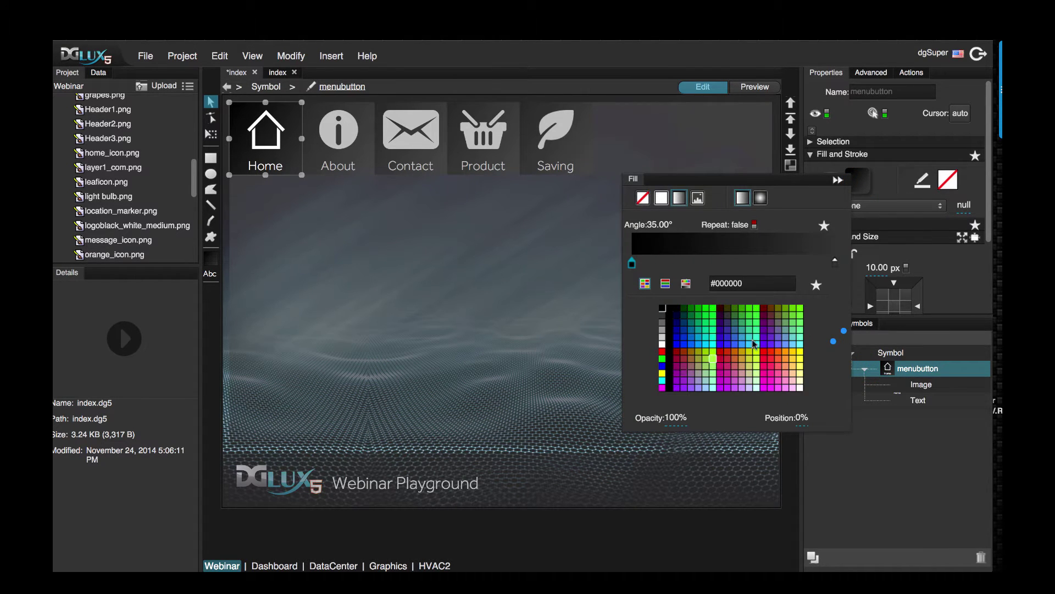
{"action": "left_click", "coordinate": [705, 336]}
{"action": "left_click", "coordinate": [432, 424]}
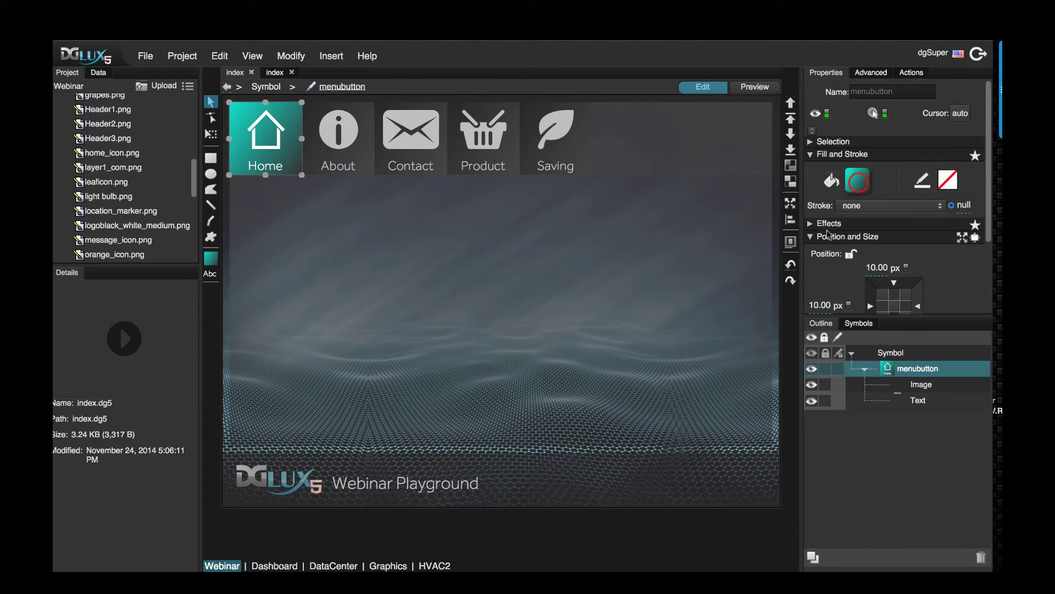
- Set the gradient's right stop to #006633 and leave symbol editing
{"action": "left_click", "coordinate": [861, 184]}
{"action": "left_click", "coordinate": [835, 262]}
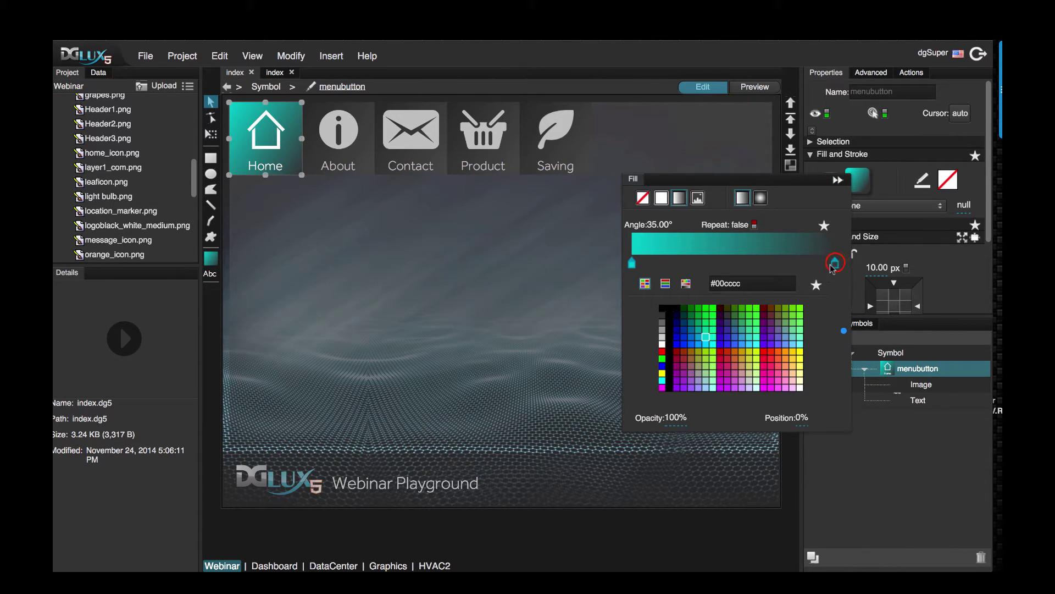
{"action": "left_click", "coordinate": [691, 322]}
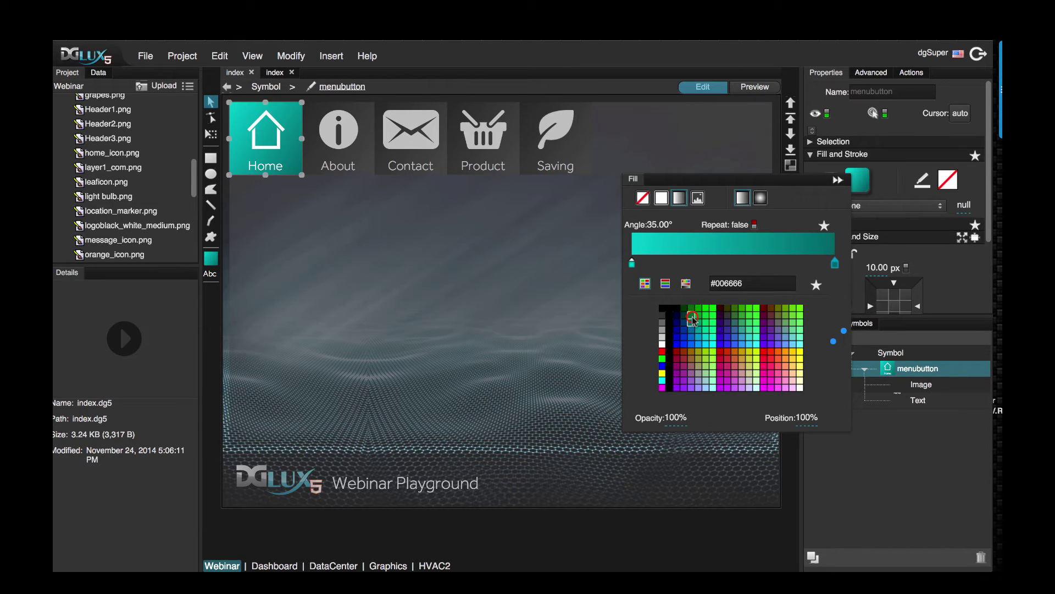
{"action": "left_click", "coordinate": [690, 315]}
{"action": "left_click", "coordinate": [487, 250]}
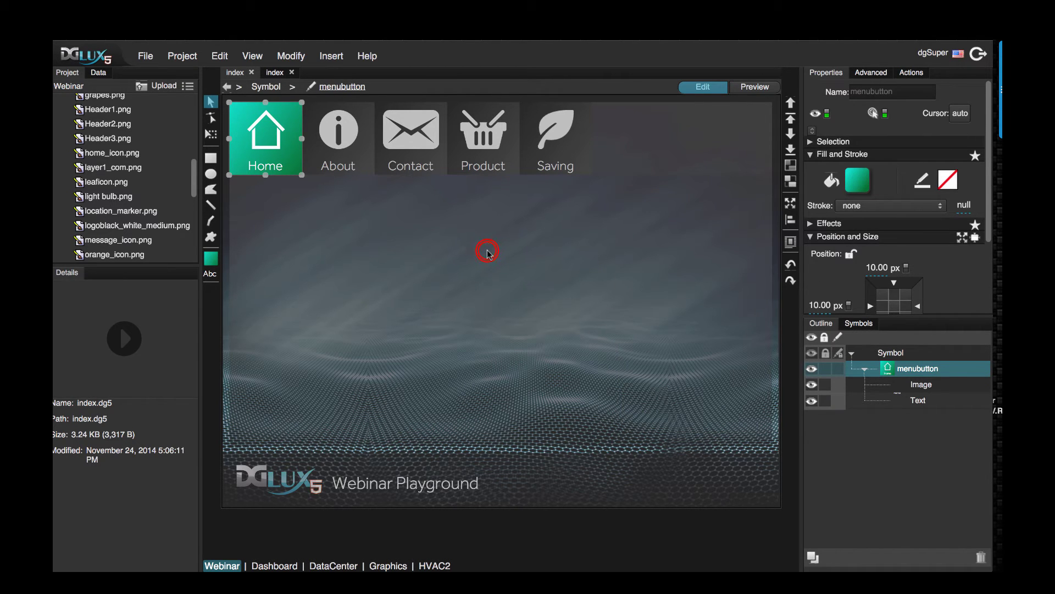
{"action": "double_click", "coordinate": [487, 251]}
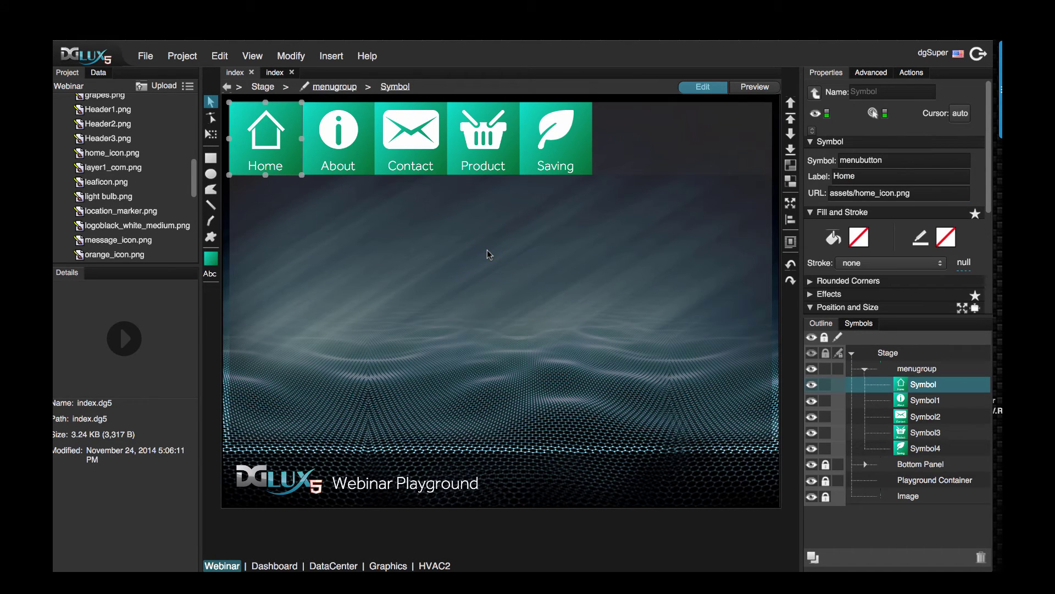